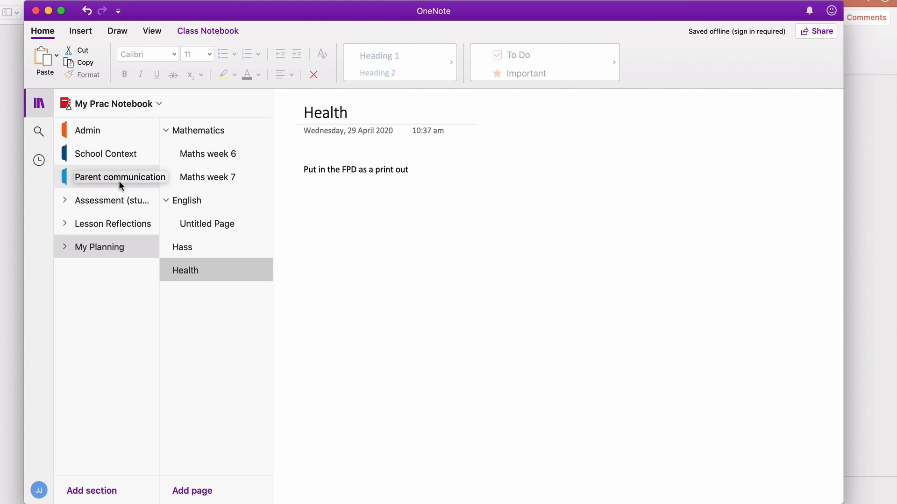
Review the Prac Guidelines and Contact Details pages in the Admin section.
left_click(72, 127)
left_click(73, 129)
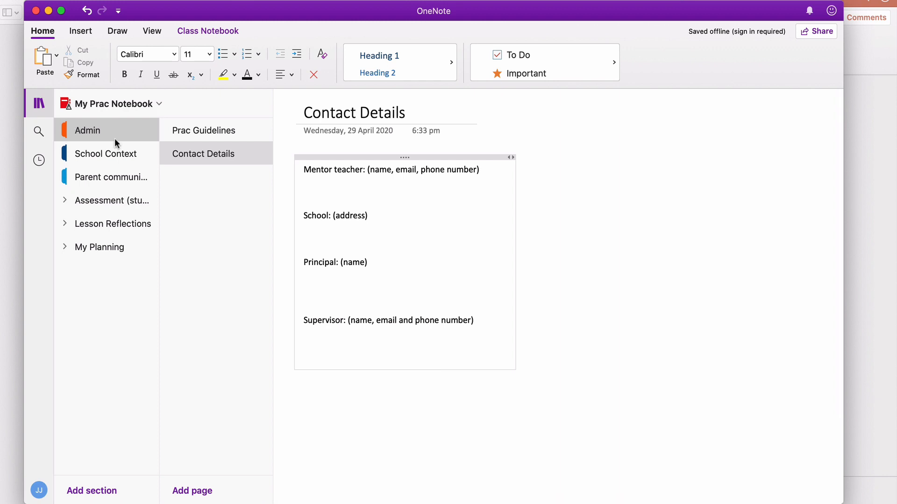
left_click(193, 130)
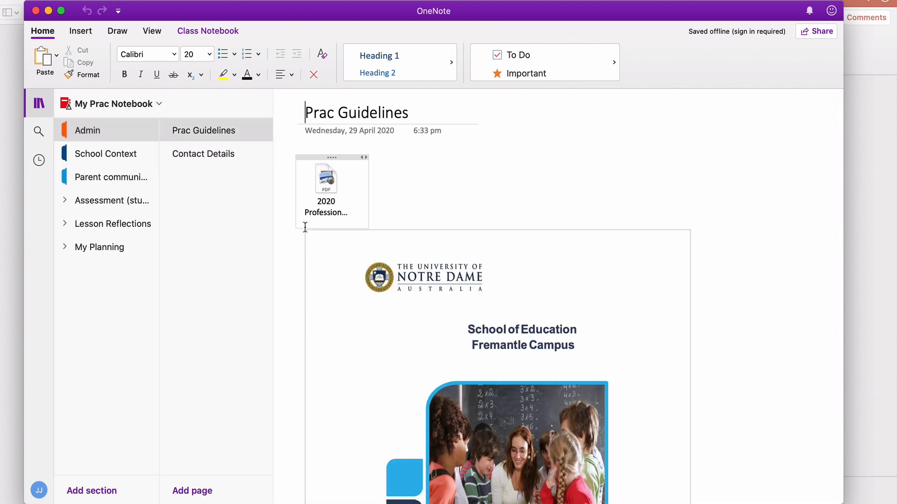
left_click(223, 155)
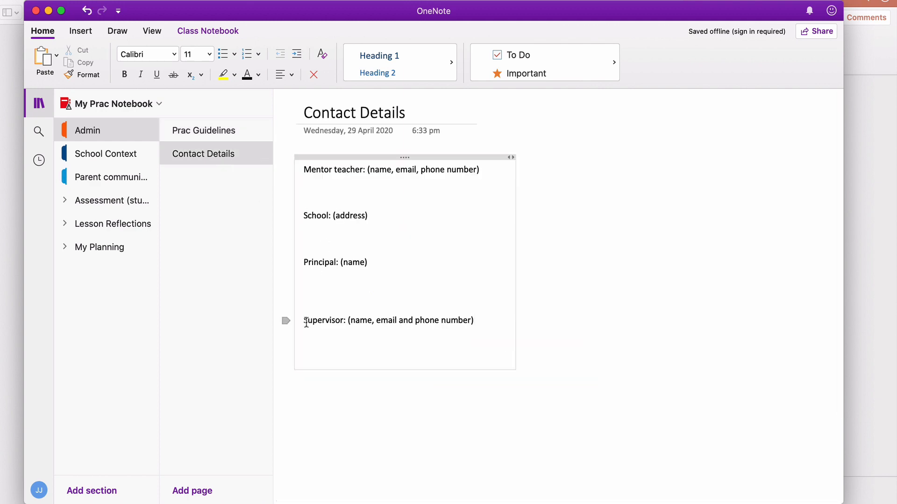
View the Context statement and School timetable pages in School Context, and open the Parent communication section.
left_click(122, 154)
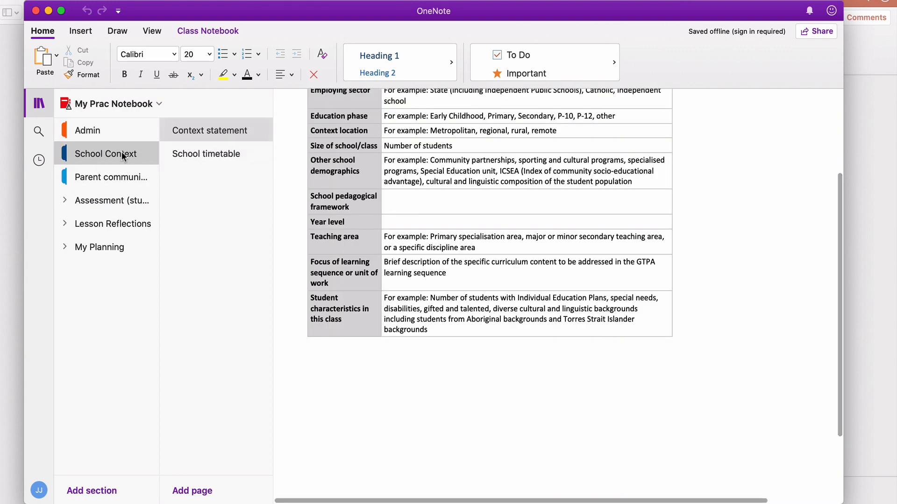
scroll(280, 156, "up", 3)
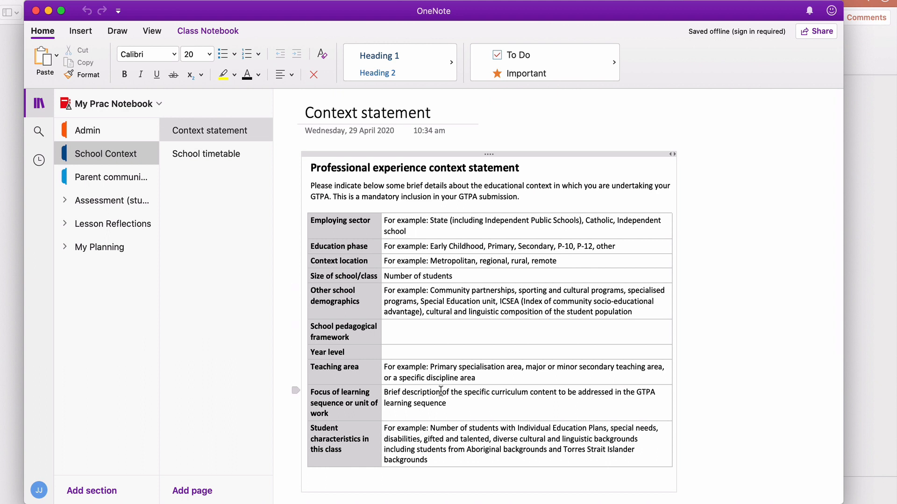
left_click(237, 159)
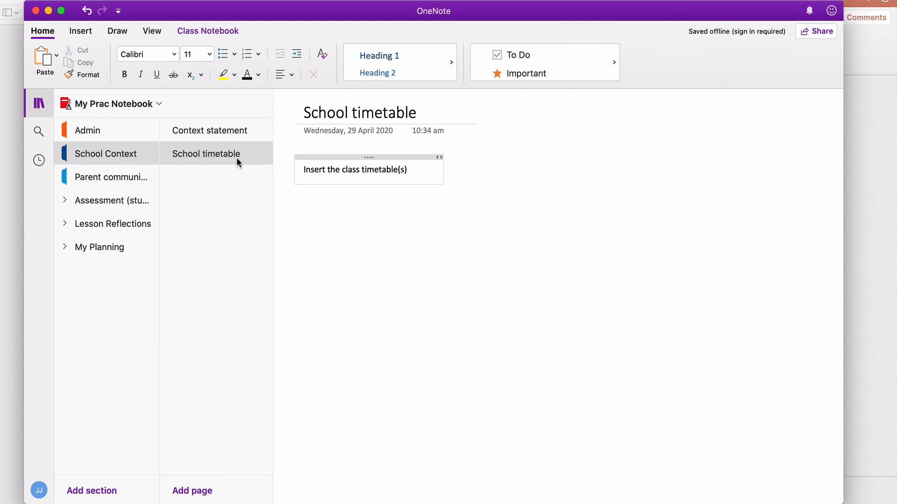
left_click(117, 177)
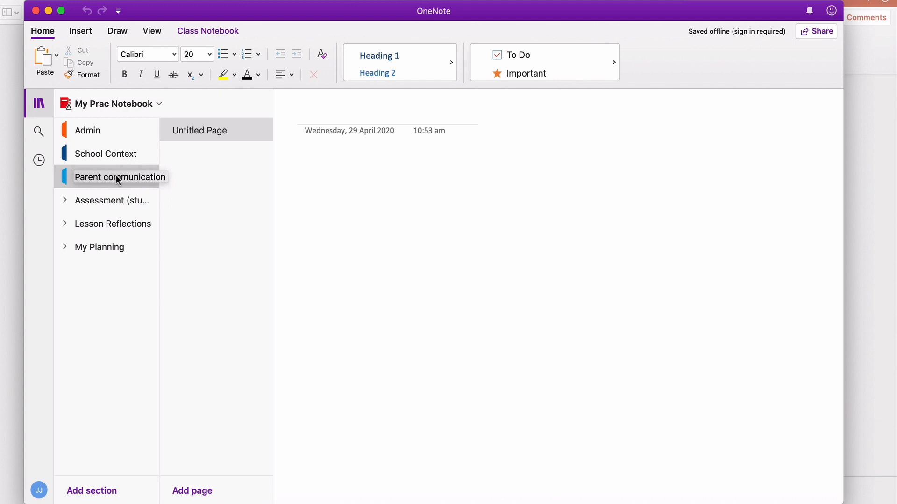
Expand the Assessment section group and view the Student 1 page and its untitled subpage in the individual student section.
left_click(66, 201)
left_click(67, 202)
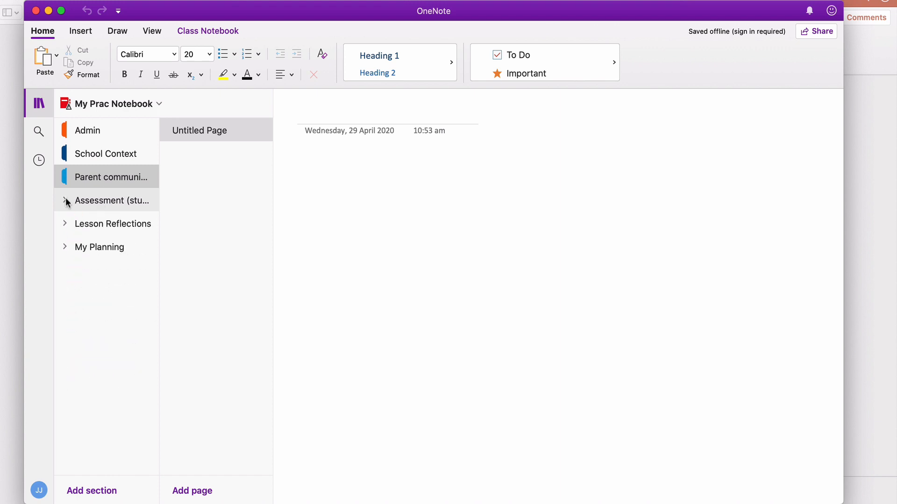
left_click(66, 201)
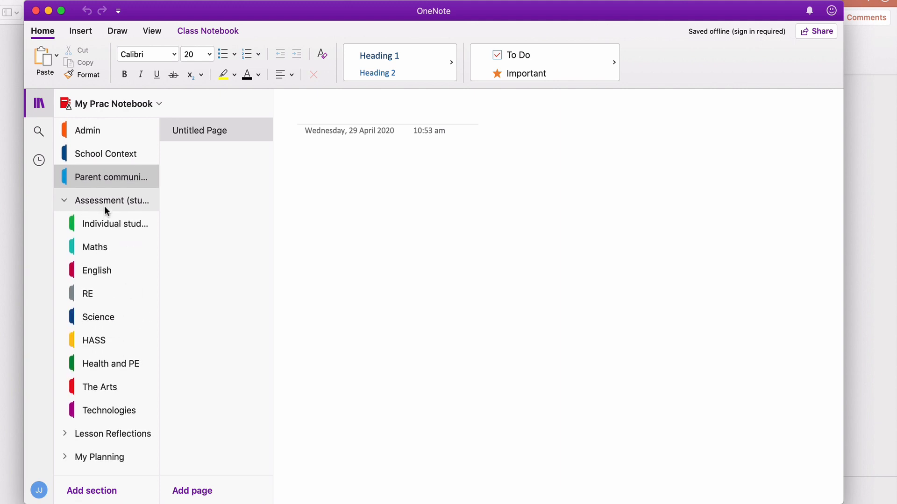
left_click(94, 223)
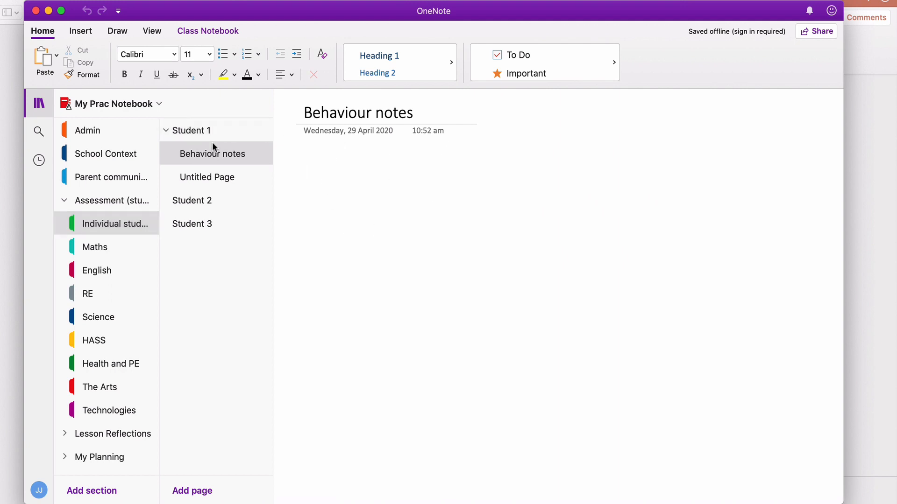
left_click(209, 125)
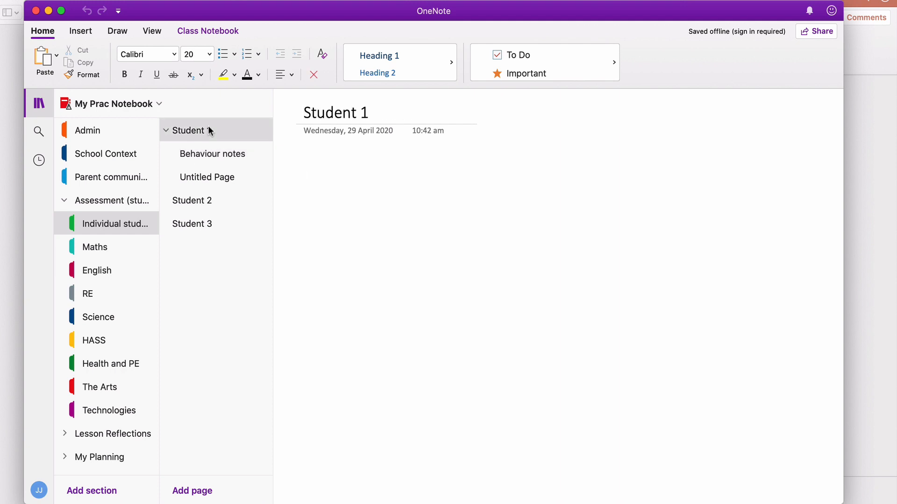
left_click(214, 178)
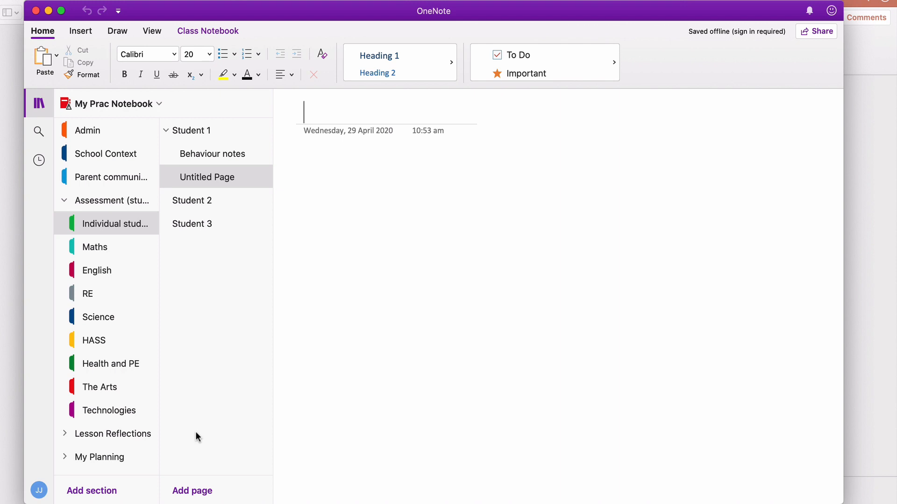
Add the note "Checklists - SCSA documents" to the untitled page in the Maths assessment section.
left_click(94, 247)
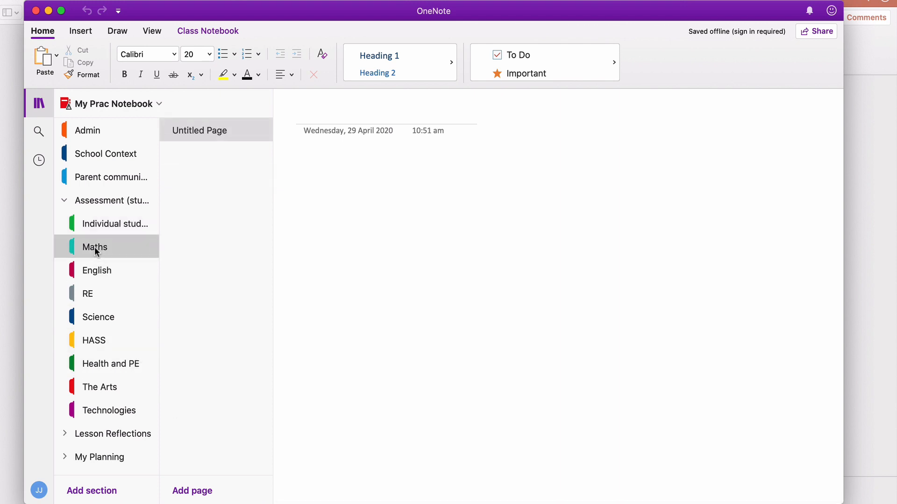
left_click(344, 199)
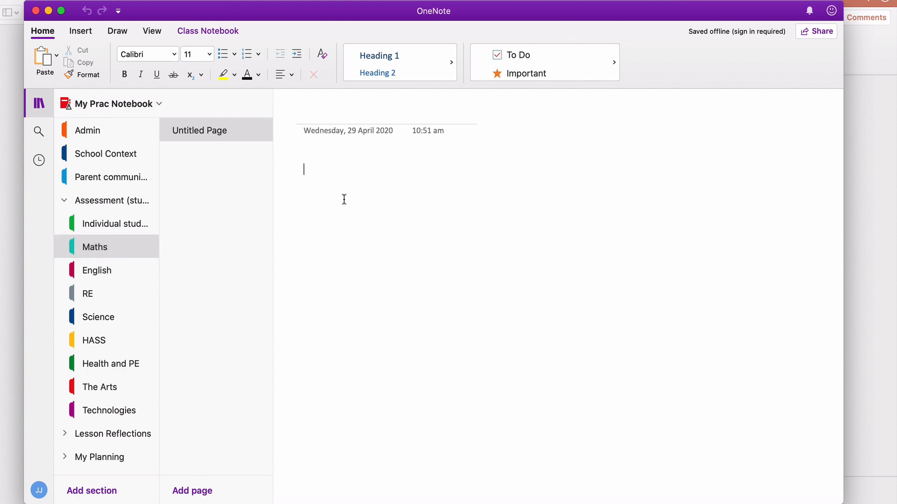
type("Checl")
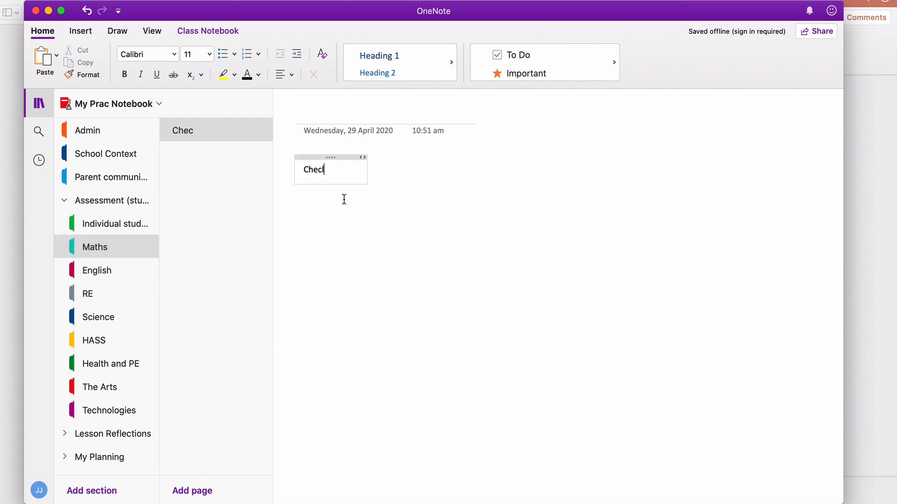
key("BackSpace")
type("klists - ")
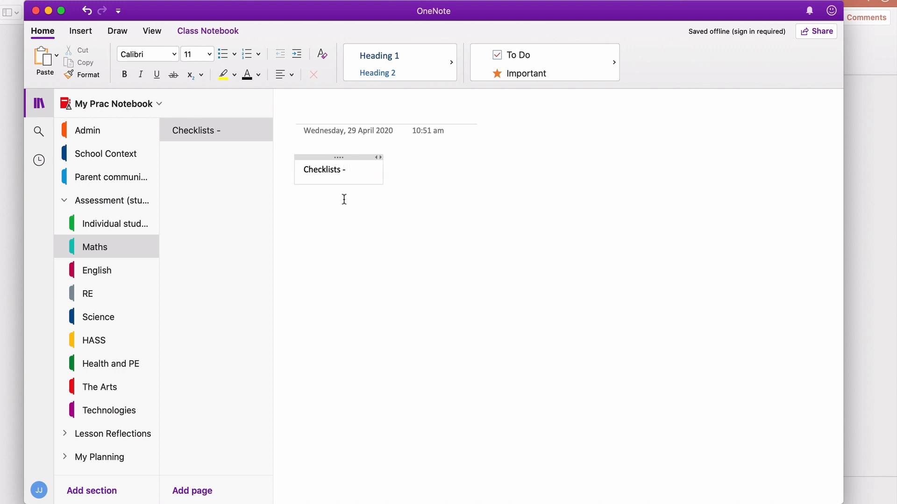
type("SCSA ")
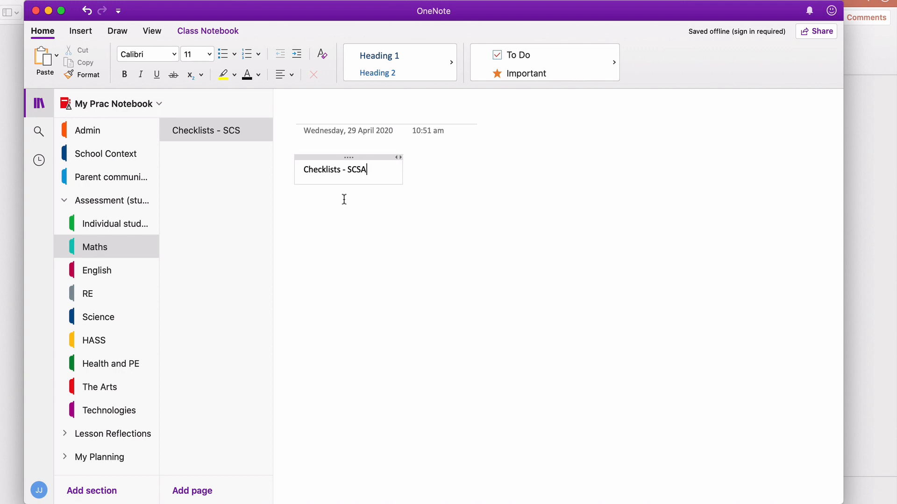
type("documents")
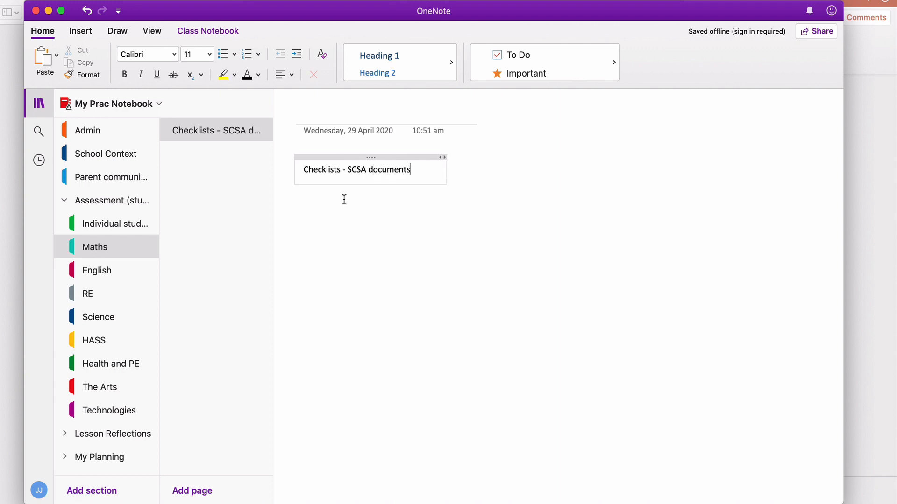
Collapse the Assessment group and view the General reflections on the week page in Week 1 of Lesson Reflections.
left_click(64, 201)
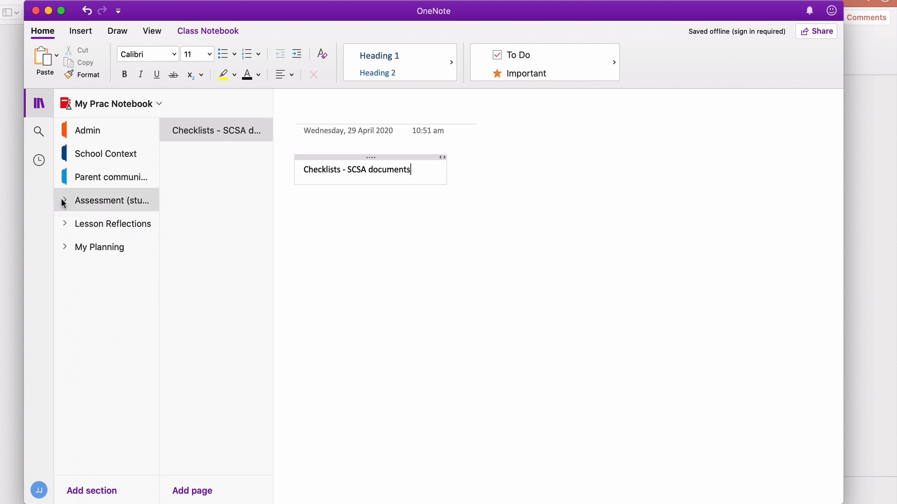
left_click(65, 225)
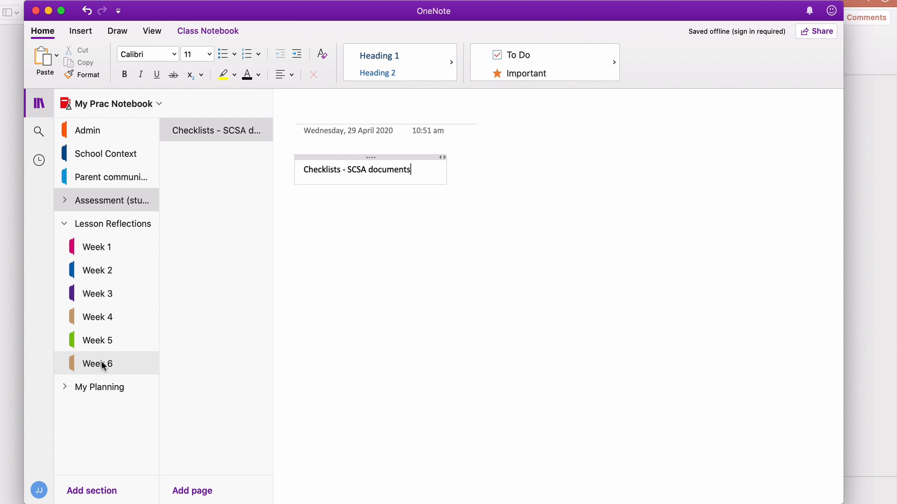
left_click(97, 251)
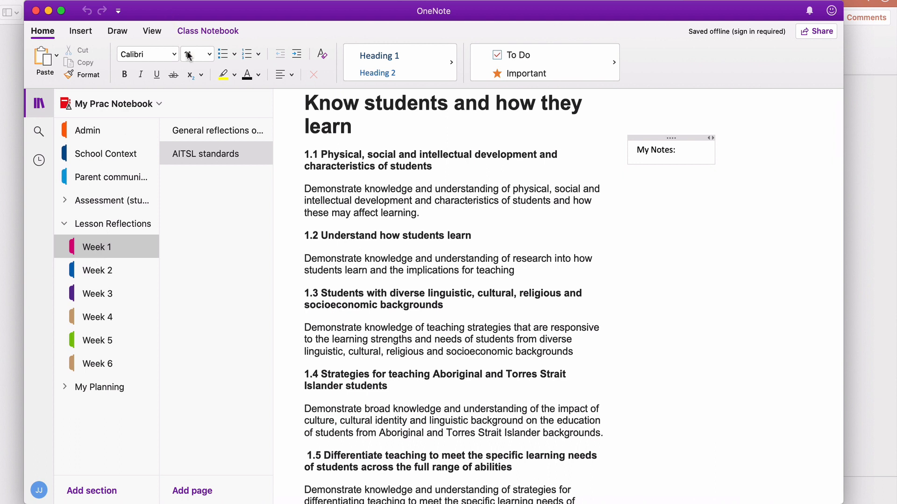
left_click(193, 130)
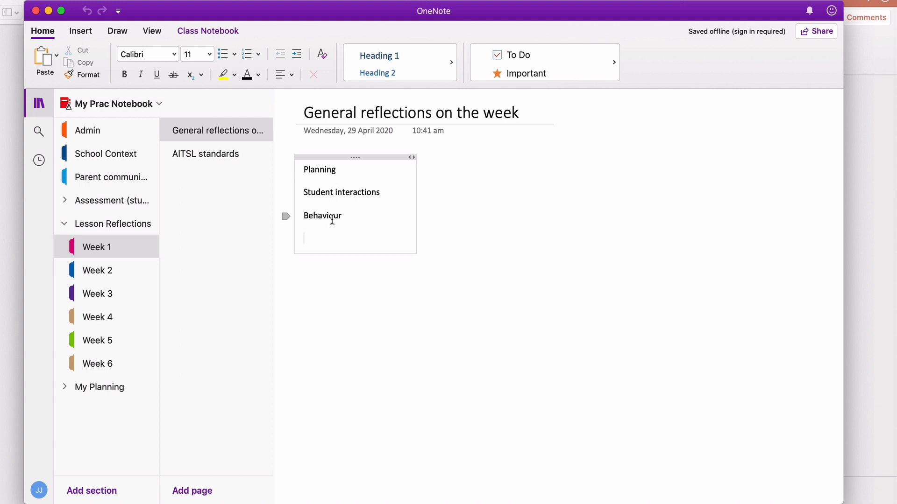
Look through the AITSL standards page in the Week 1 section and return to its beginning.
left_click(219, 154)
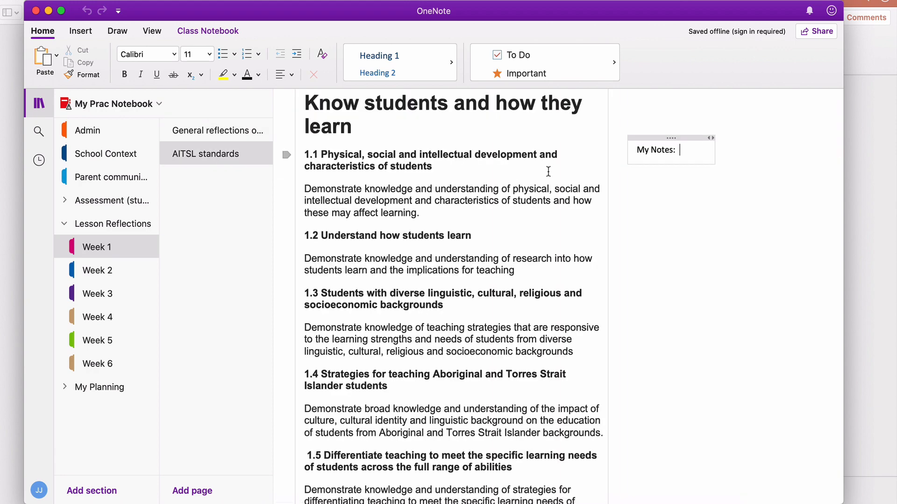
scroll(565, 245, "down", 6)
scroll(565, 246, "down", 10)
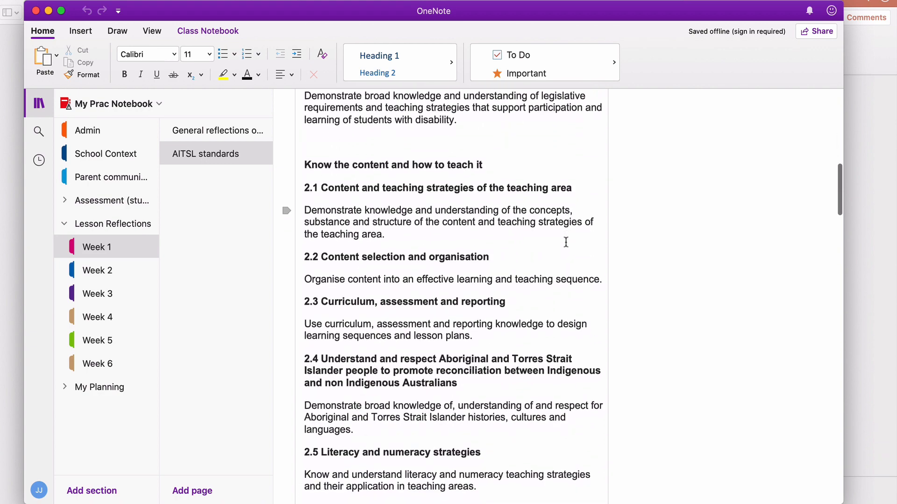
scroll(565, 242, "down", 2)
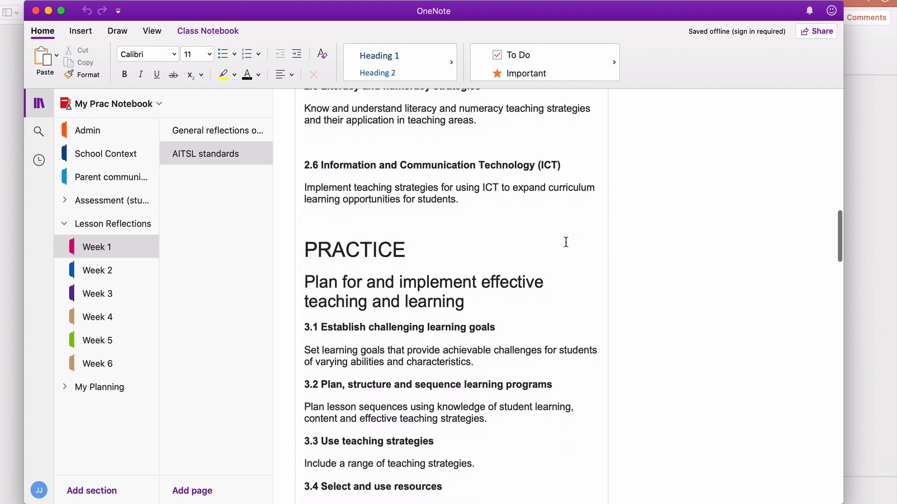
scroll(566, 242, "up", 15)
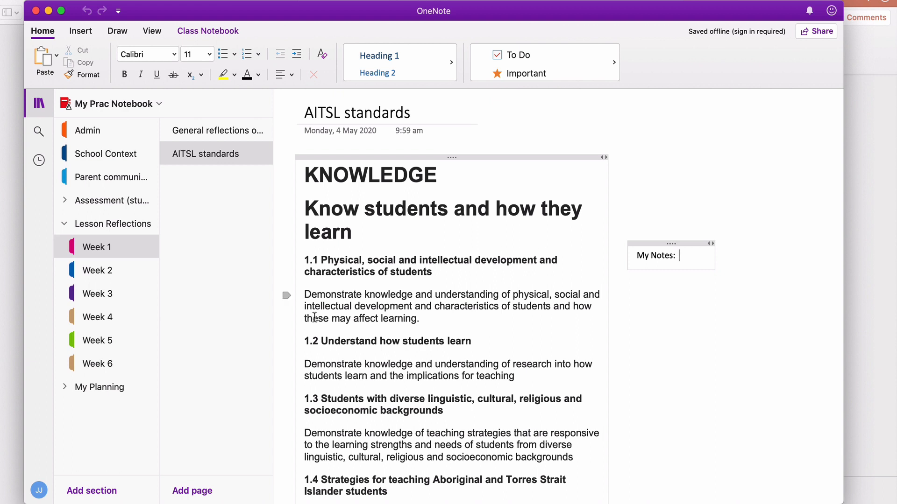
Collapse Lesson Reflections, expand the My Planning group and open its Lesson plans section.
left_click(65, 224)
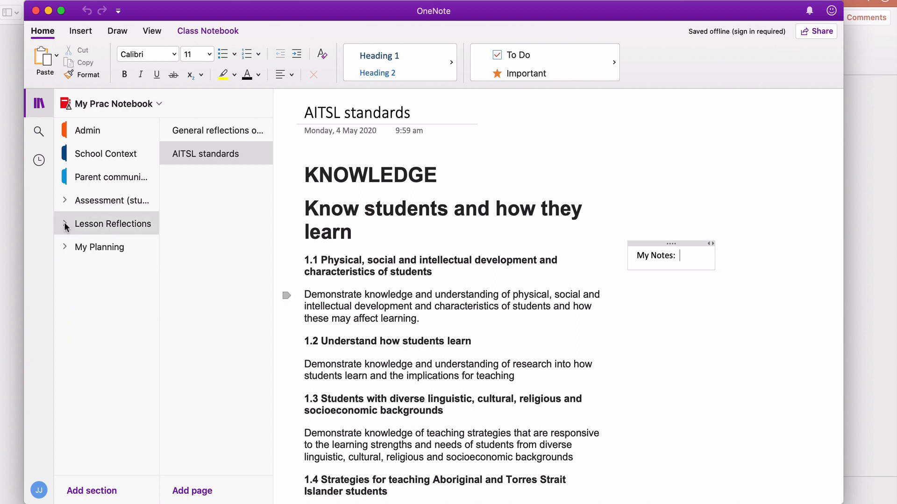
left_click(65, 247)
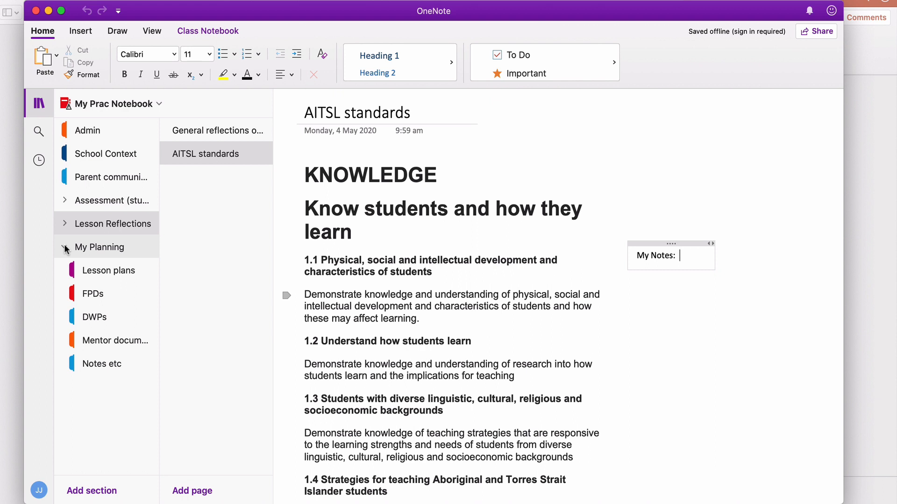
left_click(89, 274)
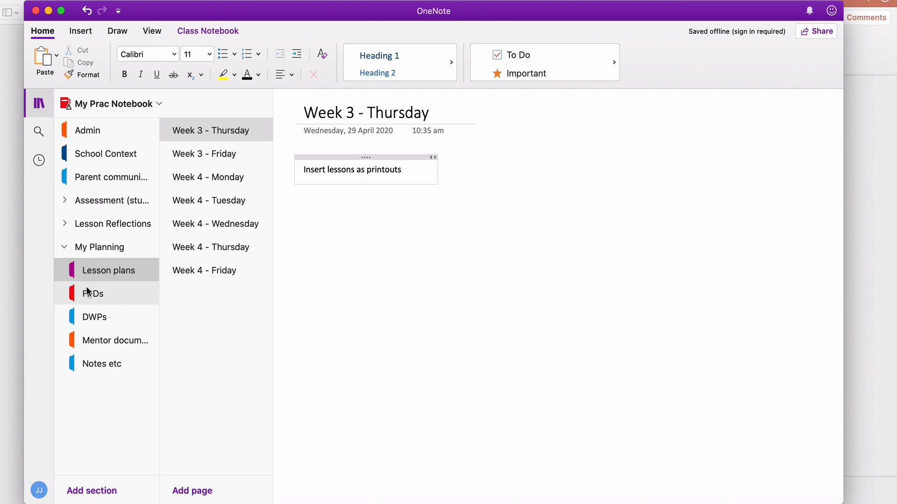
View the Mathematics, Maths week 6 and Hass pages in the FPDs section.
left_click(88, 291)
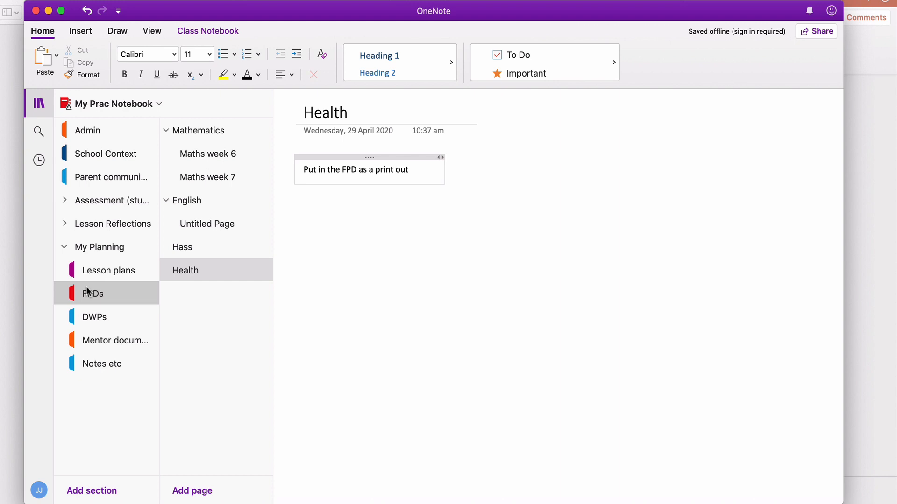
left_click(213, 130)
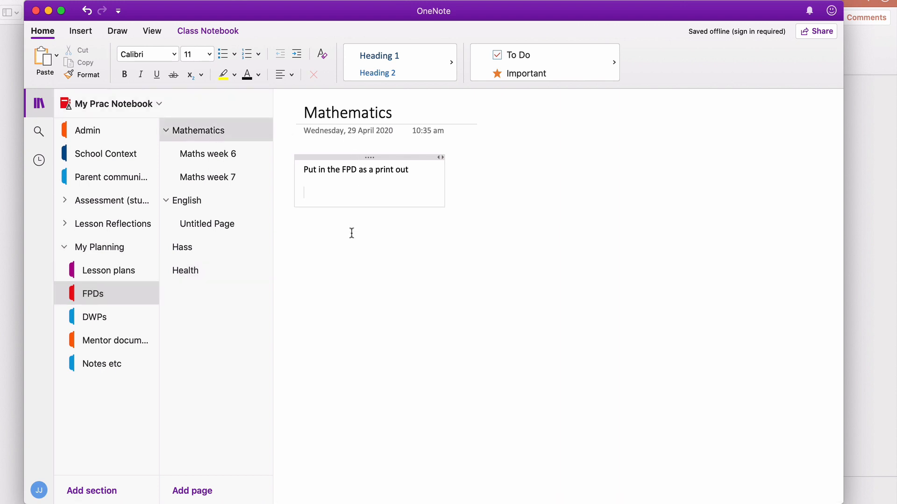
left_click(189, 154)
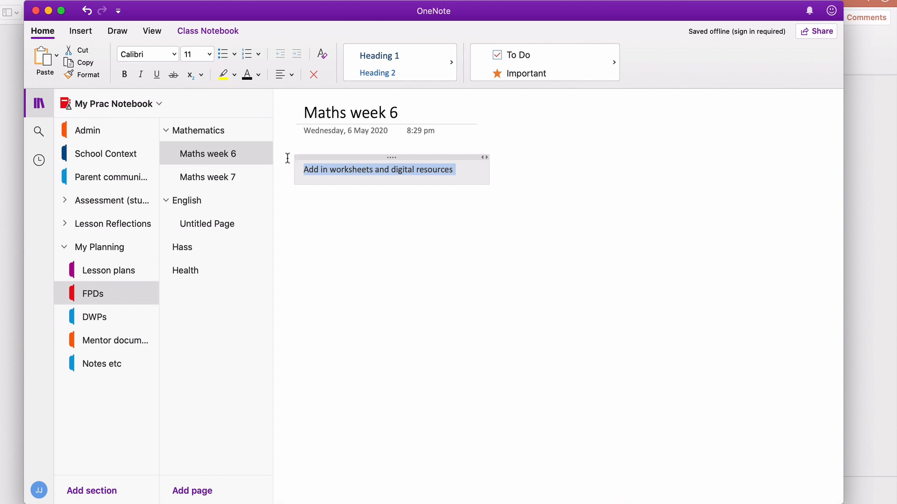
left_click(185, 248)
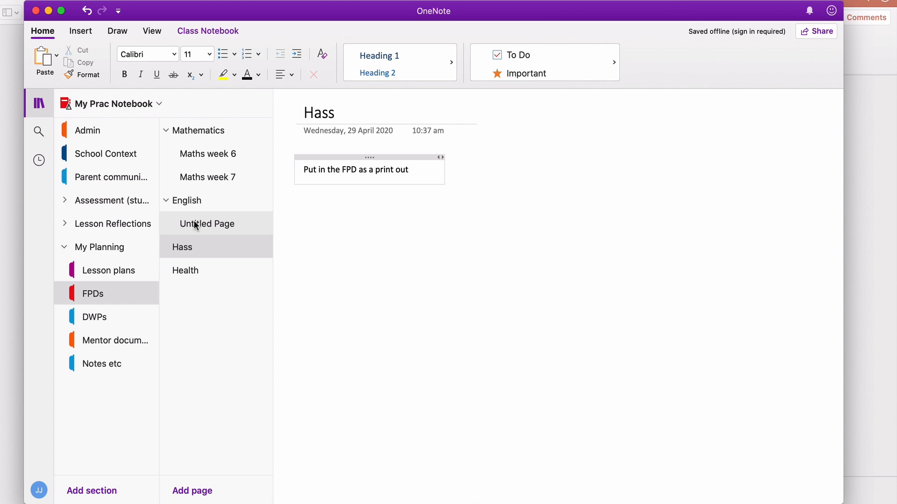
Open the DWPs section and the mentor documents section of My Planning.
left_click(91, 317)
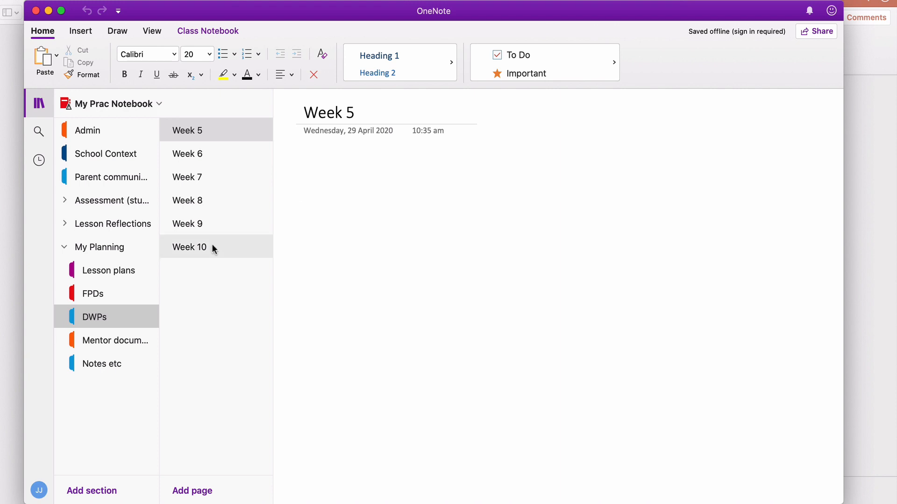
left_click(113, 335)
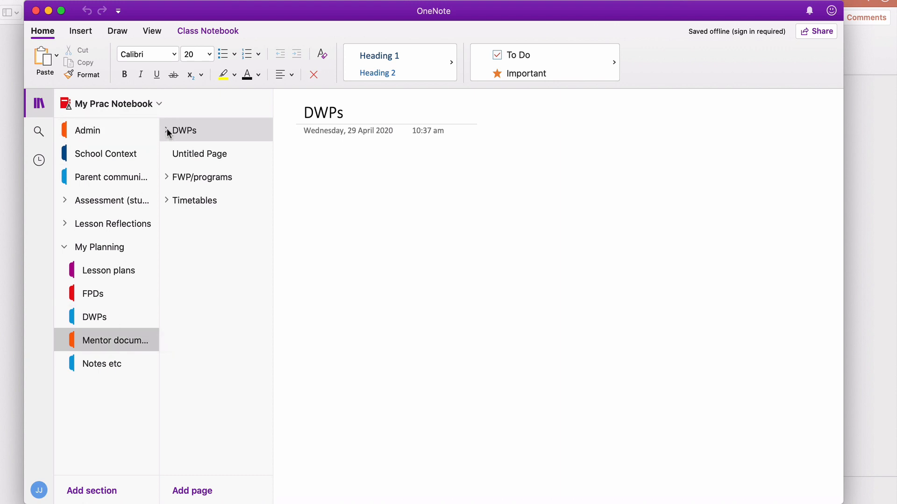
Expand FWP/programs in the mentor documents section, view its English, Maths, Science and Health pages, and collapse it.
left_click(186, 180)
left_click(166, 176)
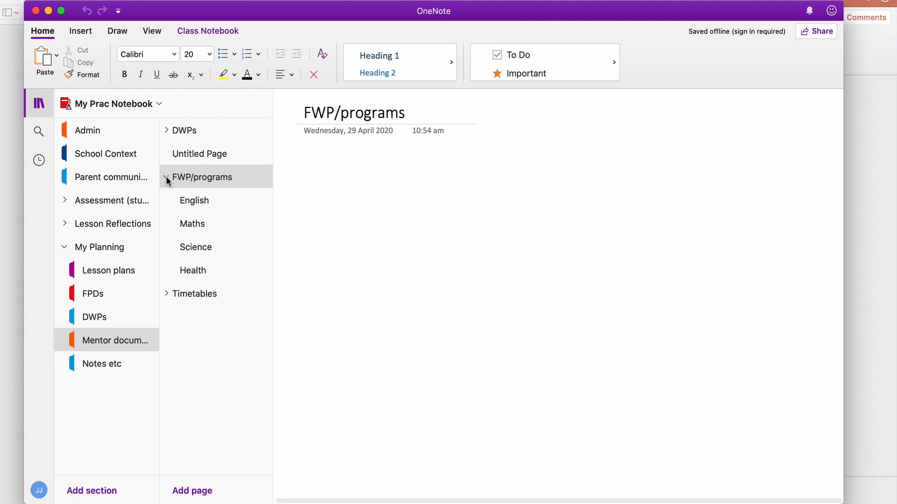
left_click(194, 200)
left_click(194, 223)
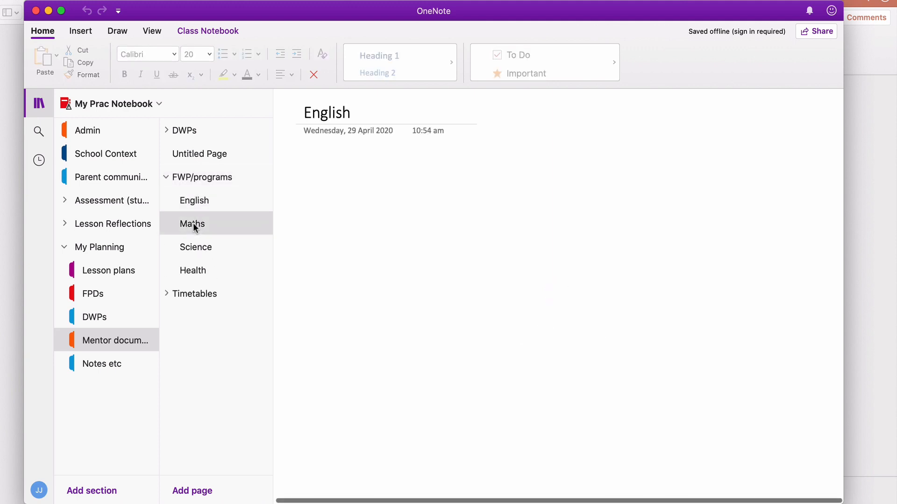
left_click(195, 248)
left_click(192, 273)
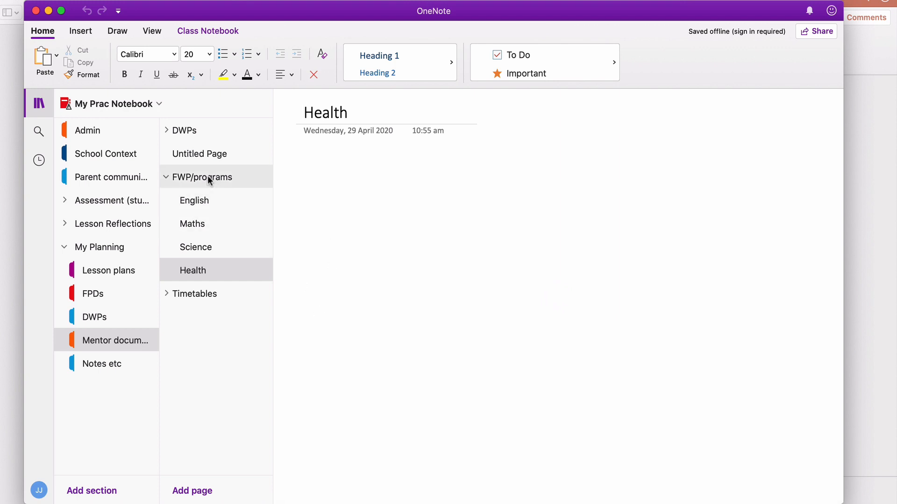
left_click(166, 177)
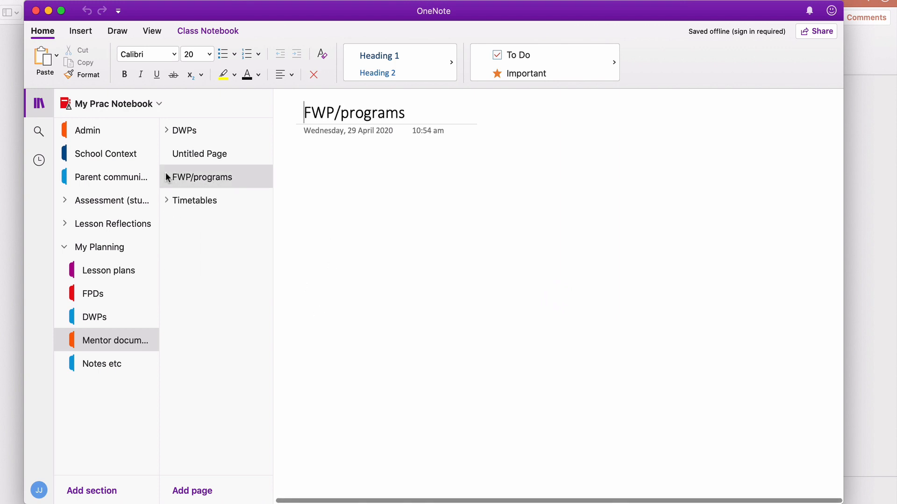
Expand the Timetables page to show its subpages, view the Notes etc section and collapse My Planning.
left_click(167, 201)
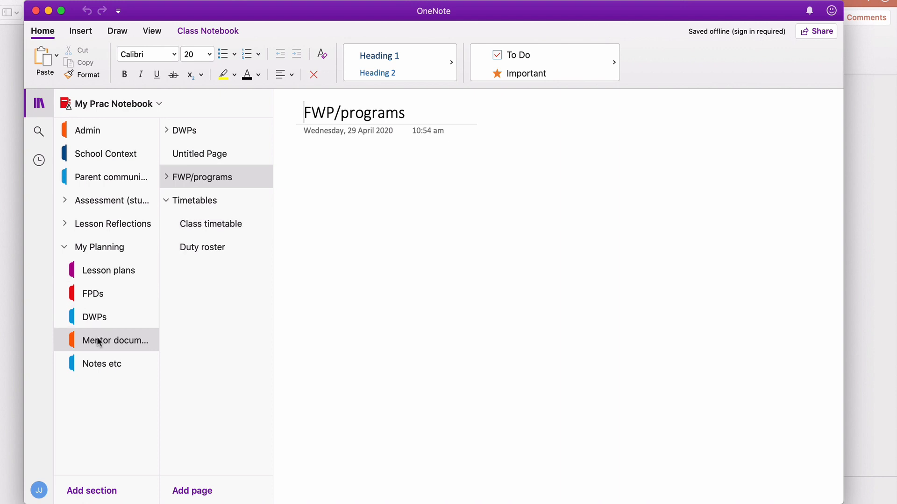
left_click(90, 369)
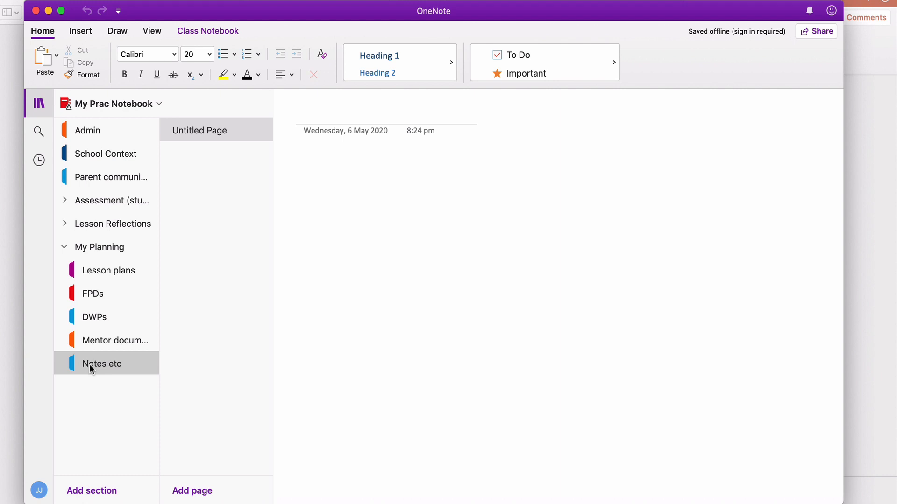
left_click(64, 248)
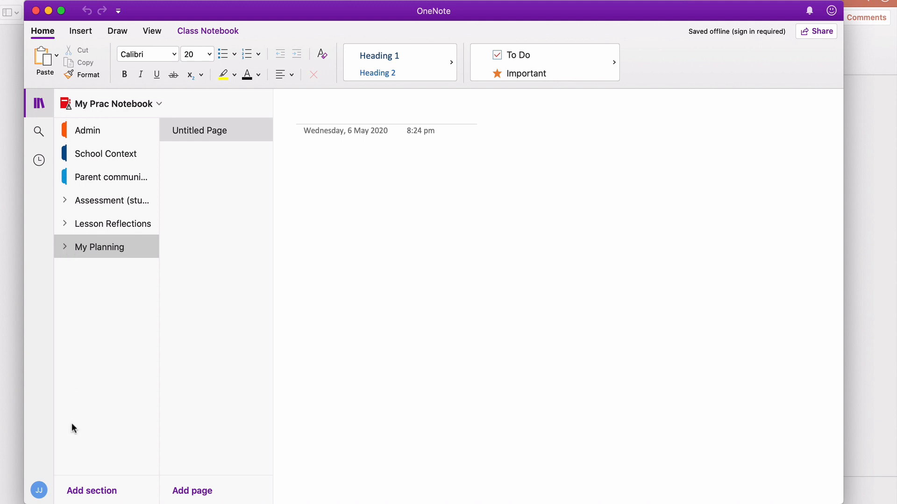
Create a section group named "GTPA records" inside My Planning.
right_click(89, 334)
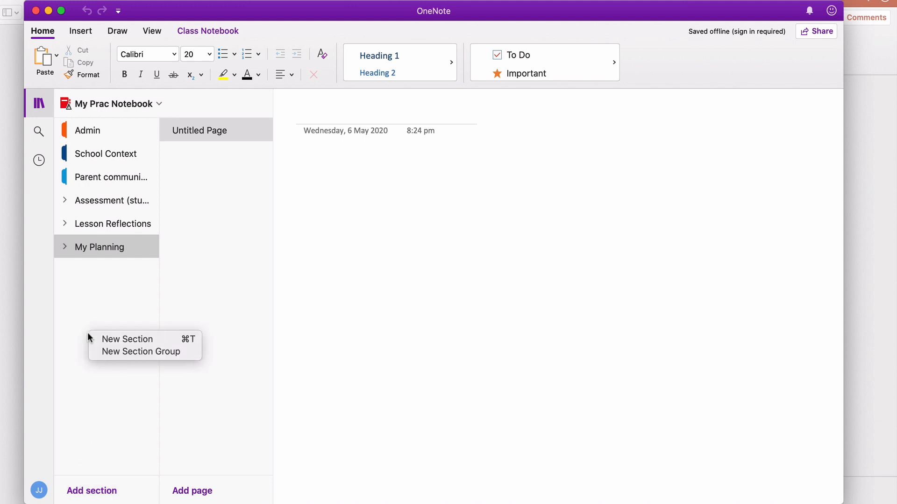
left_click(114, 351)
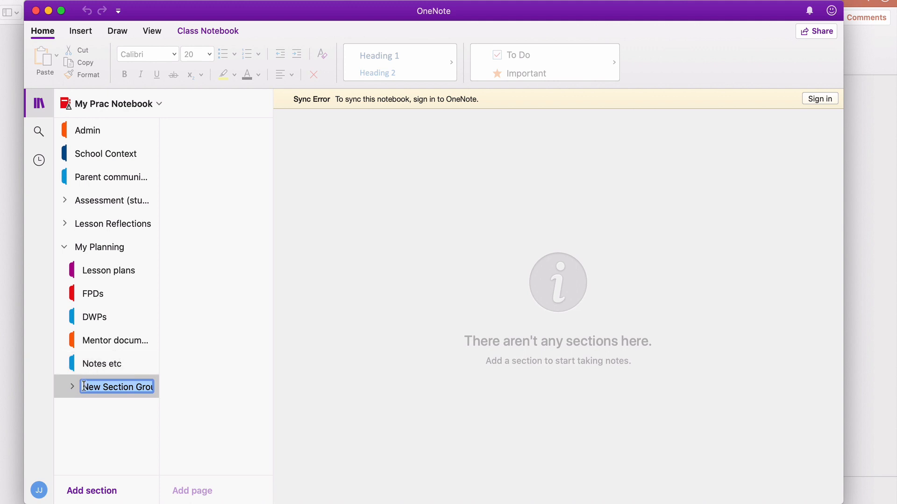
type("GTP")
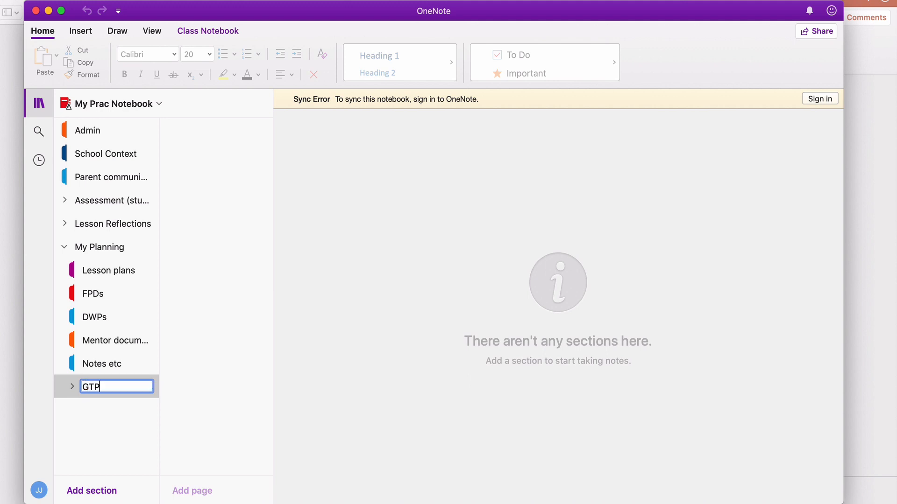
type("A records")
key("Return")
Add a new section with its default name to the GTPA records group and expand the group.
left_click(72, 388)
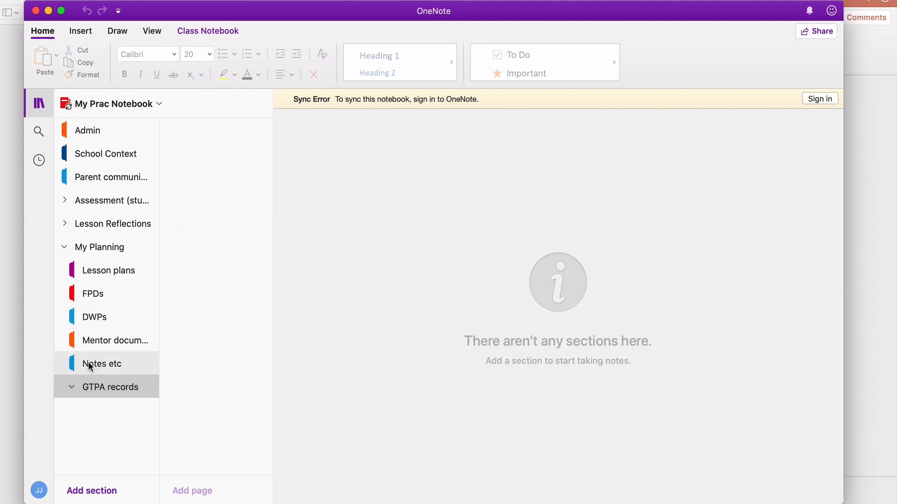
left_click(72, 387)
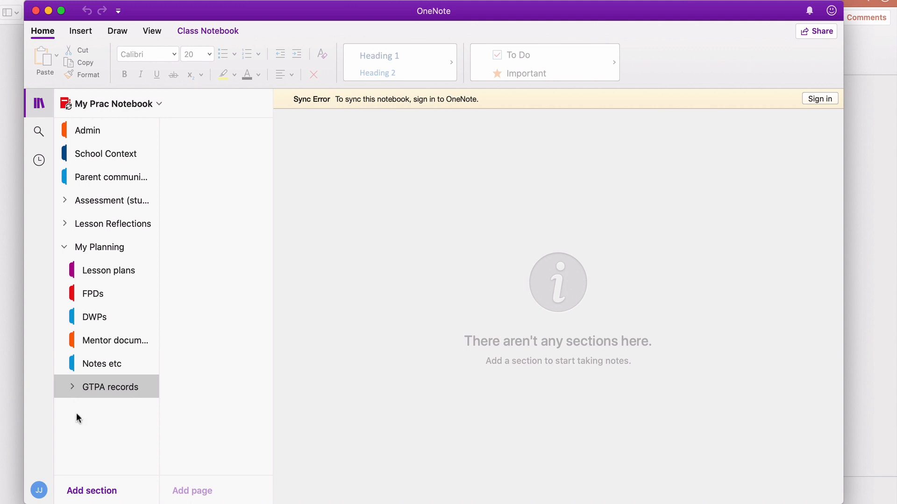
left_click(79, 490)
left_click(72, 387)
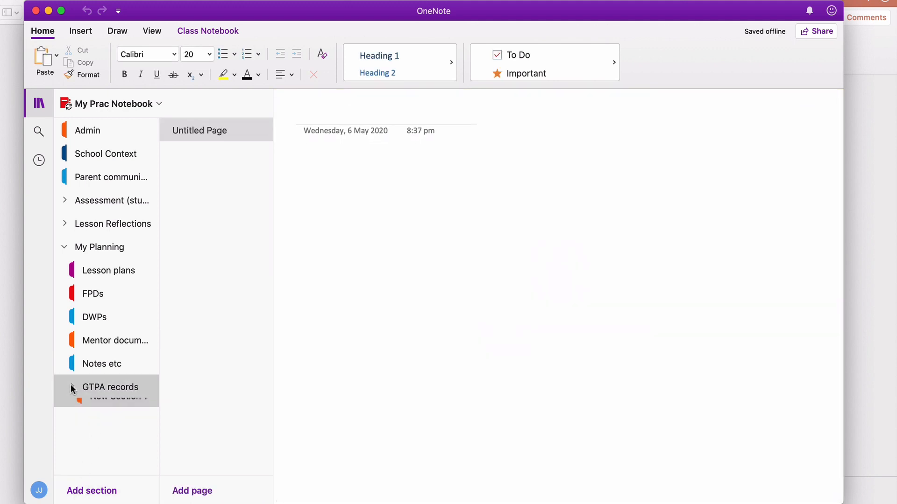
Move the GTPA records section group out of My Planning to the main level of My Prac Notebook.
right_click(82, 382)
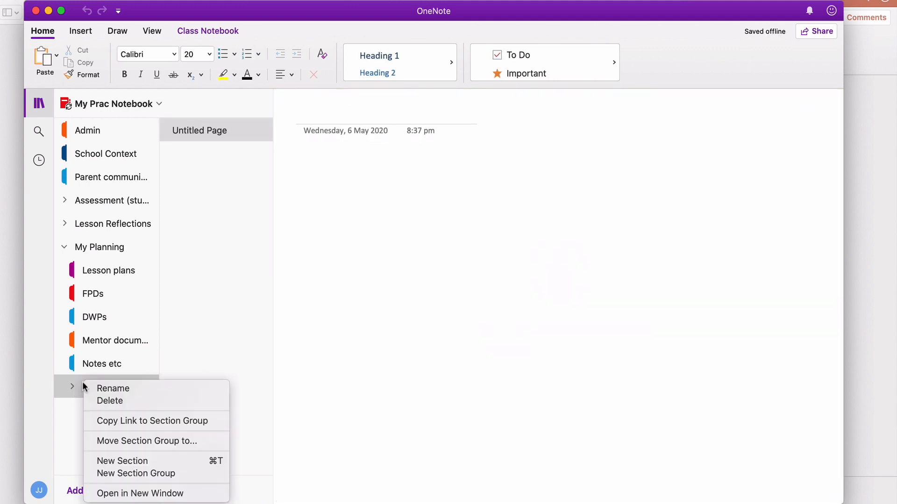
left_click(115, 440)
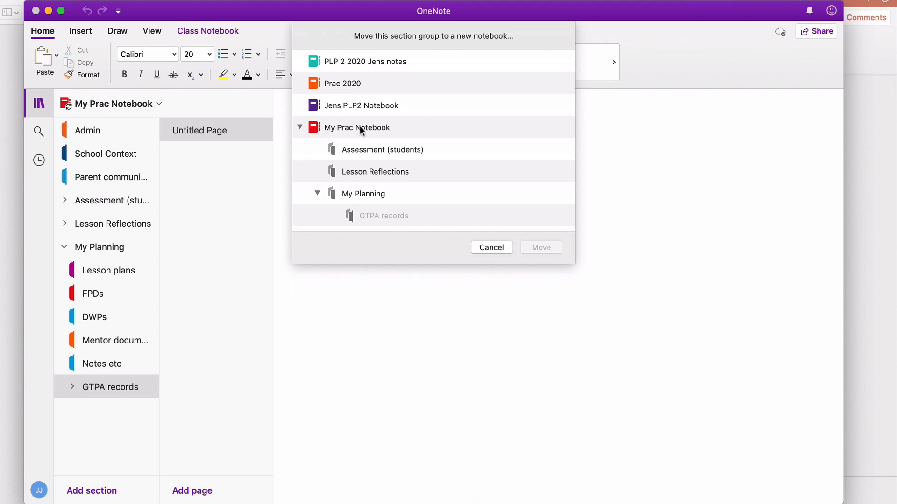
left_click(359, 129)
left_click(541, 247)
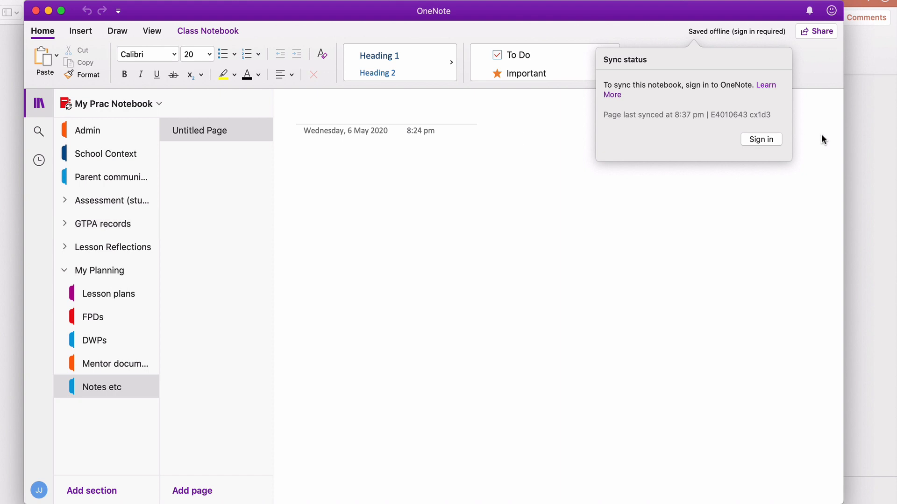
left_click(761, 139)
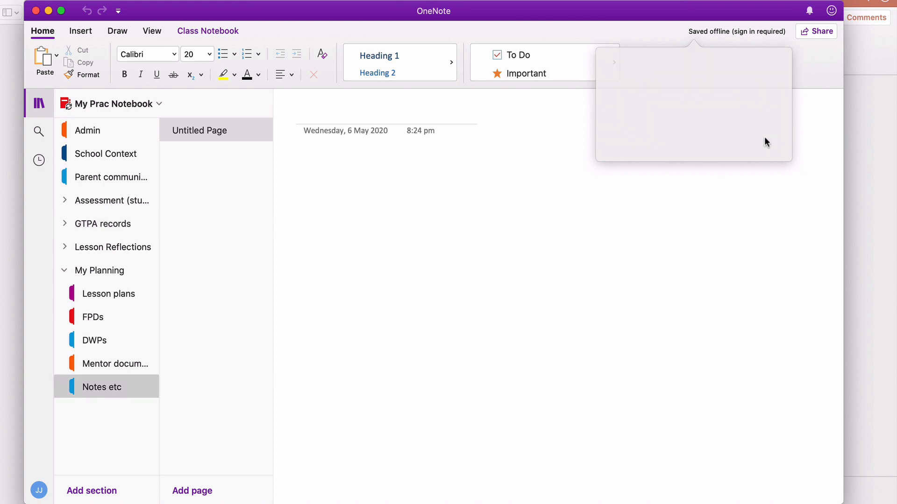
Expand GTPA records to check its contents, and collapse both My Planning and GTPA records.
left_click(65, 225)
left_click(65, 224)
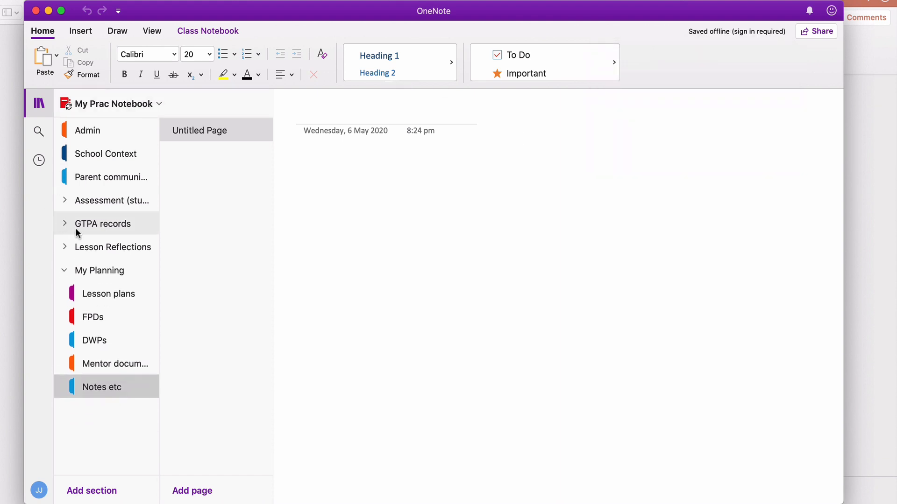
left_click(65, 224)
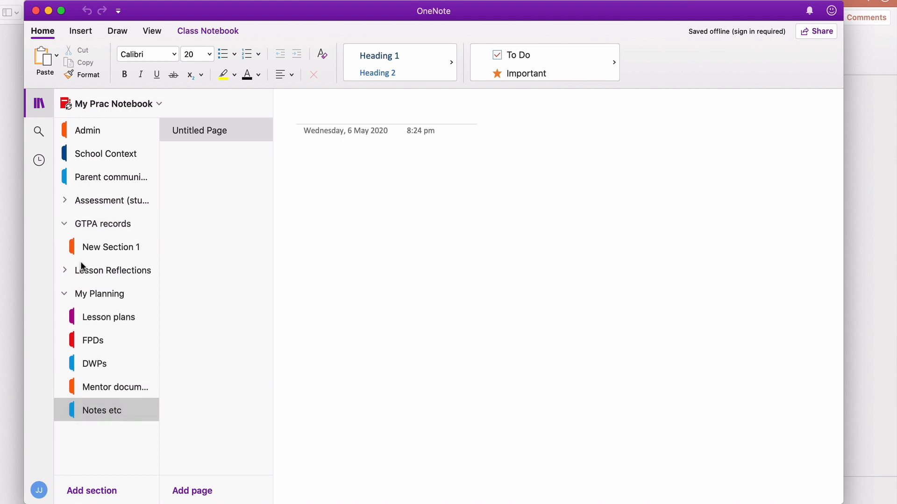
left_click(62, 295)
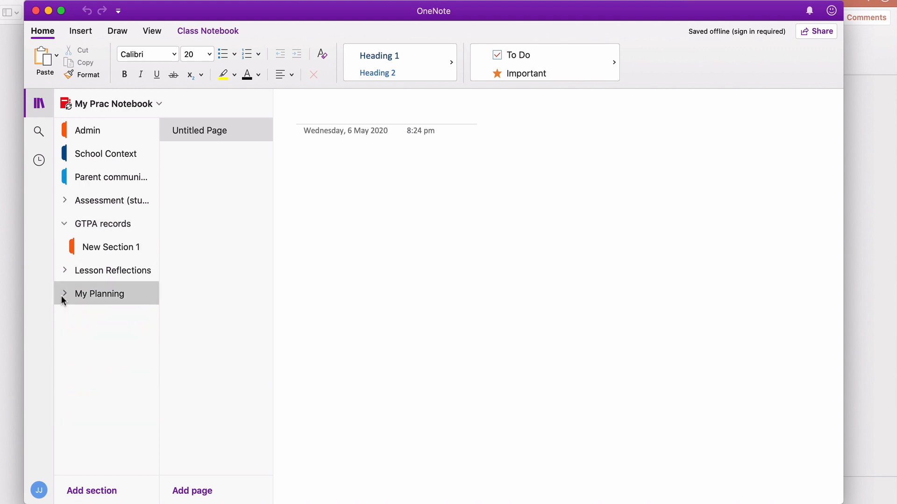
left_click(65, 224)
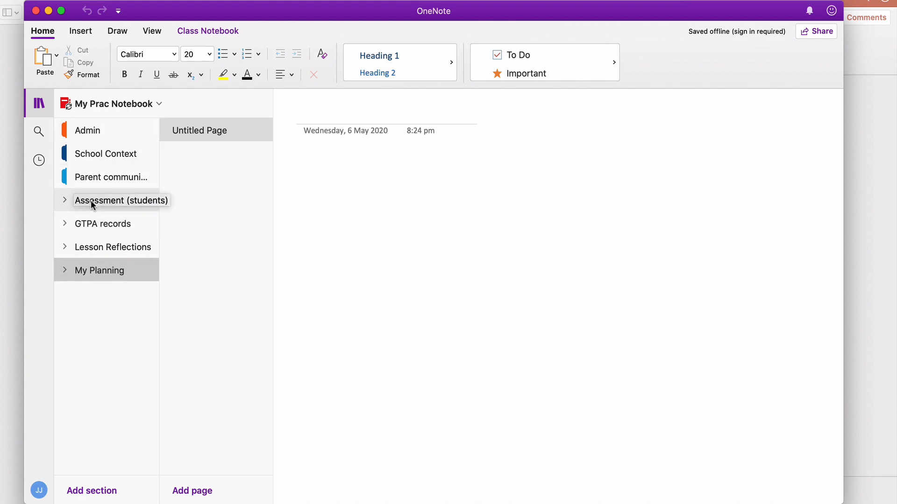
Open the Parent communication section and look over the commands available for managing a section.
left_click(83, 177)
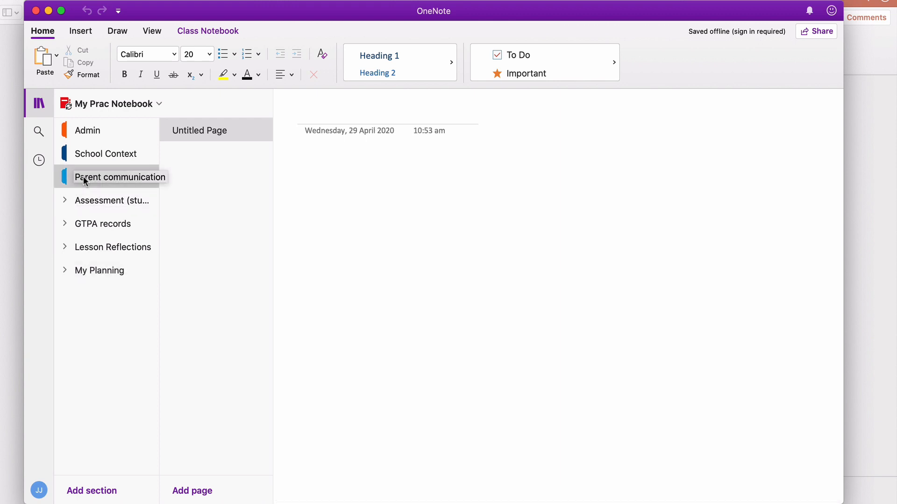
right_click(83, 178)
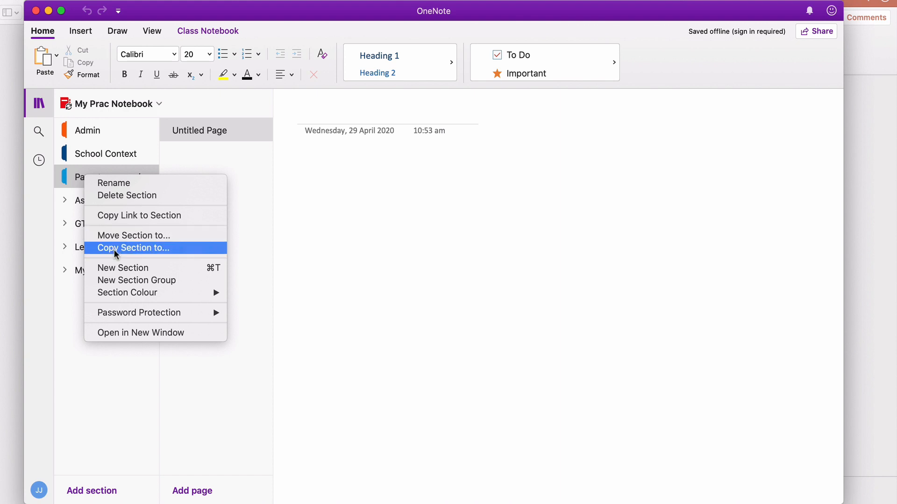
left_click(207, 141)
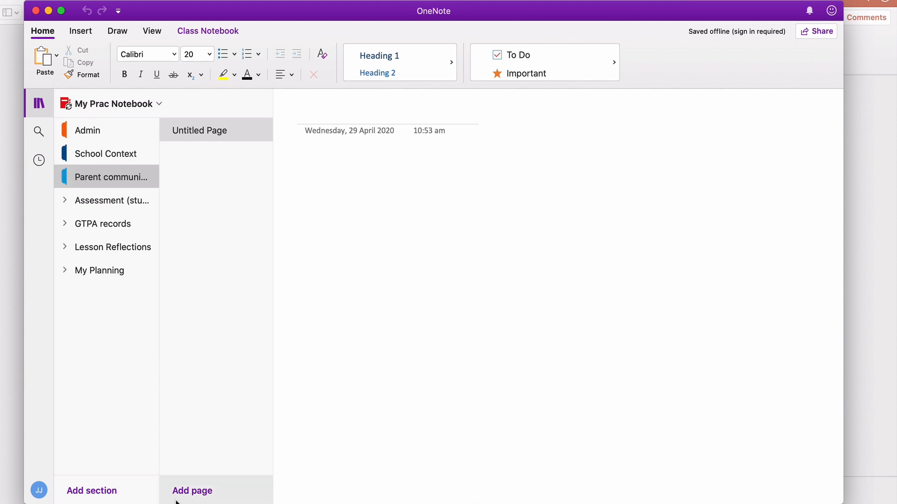
Add an untitled page below Student 2 in the individual students section and make it a subpage.
left_click(84, 198)
left_click(85, 224)
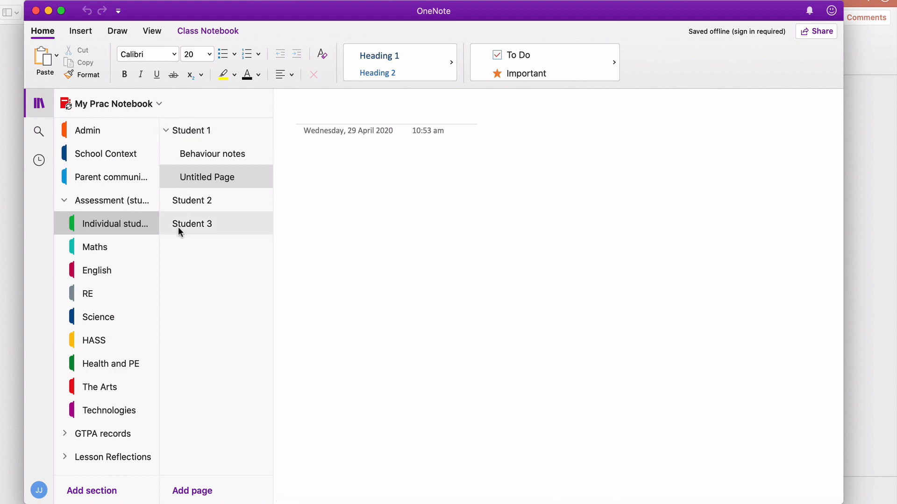
left_click(184, 199)
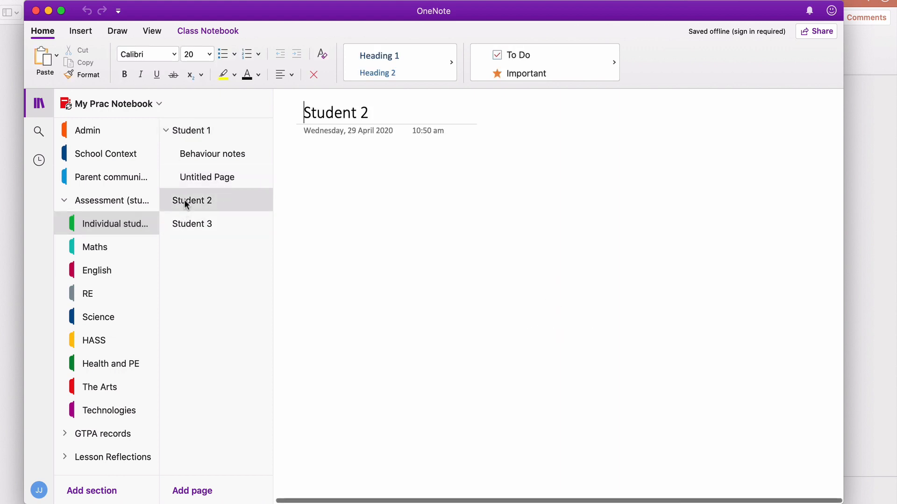
left_click(189, 490)
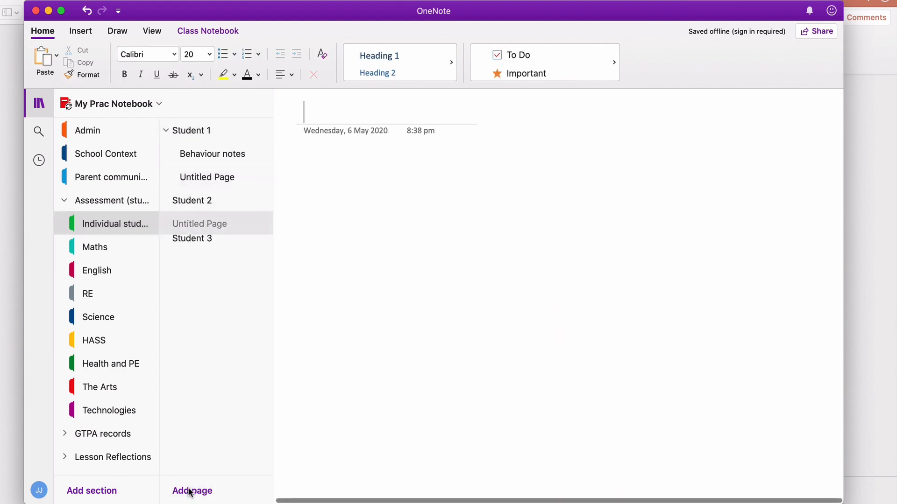
right_click(208, 226)
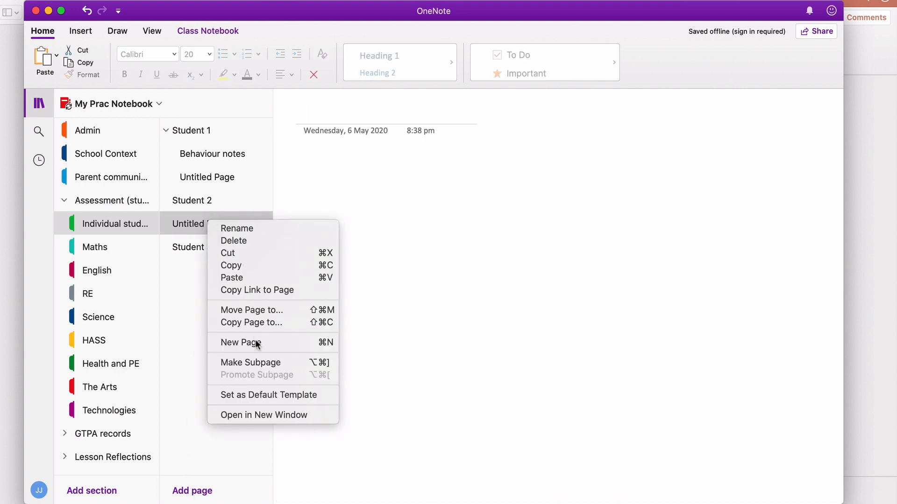
left_click(256, 361)
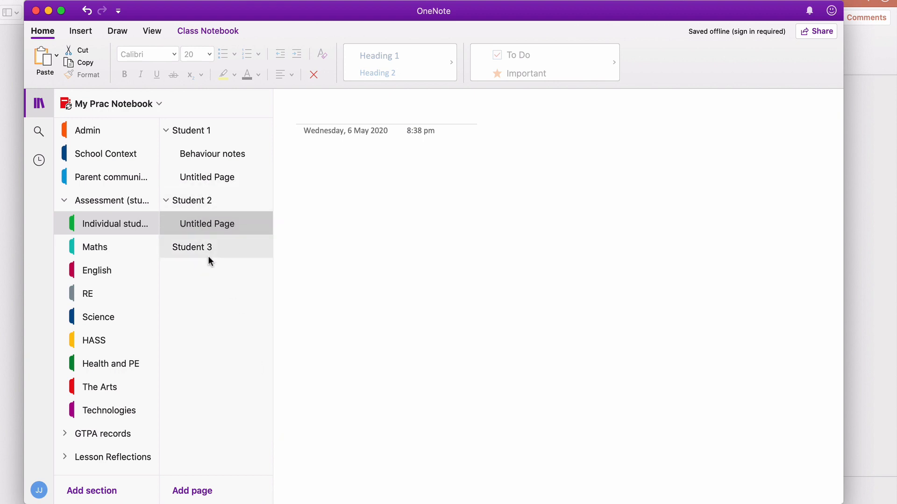
Open the Student 1 page and look over the commands available for managing a page.
left_click(192, 130)
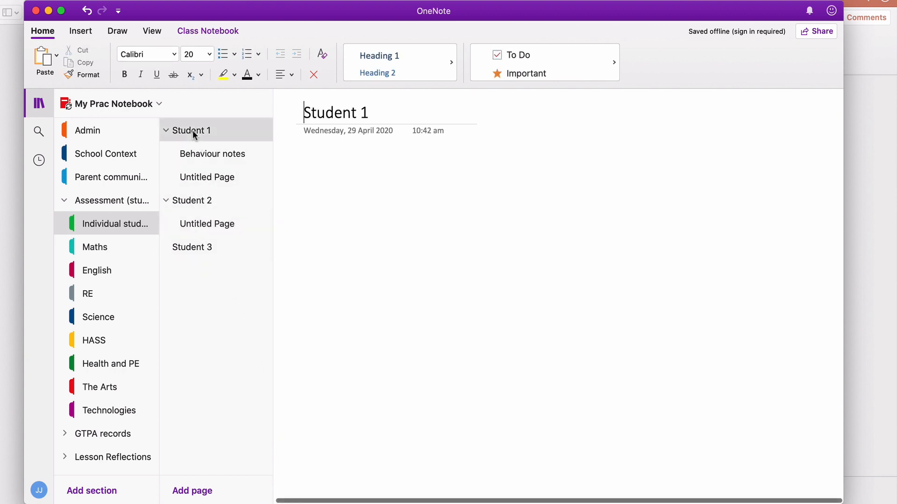
right_click(192, 131)
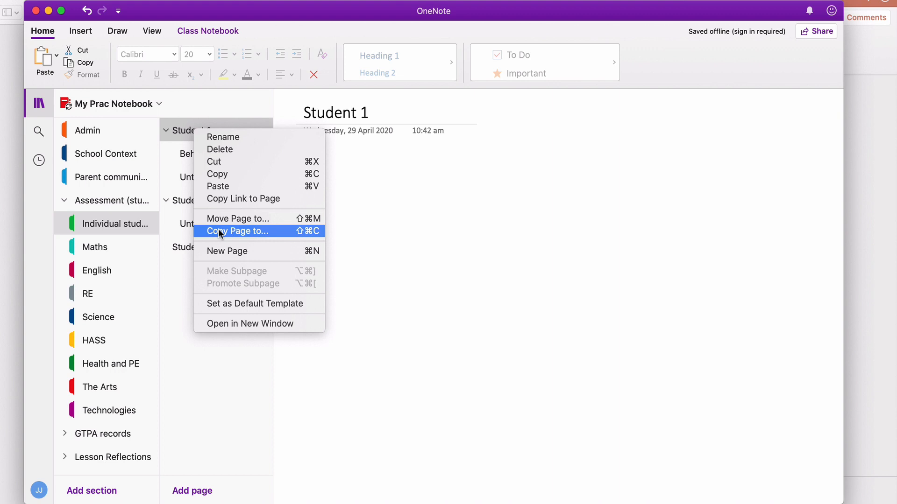
left_click(182, 286)
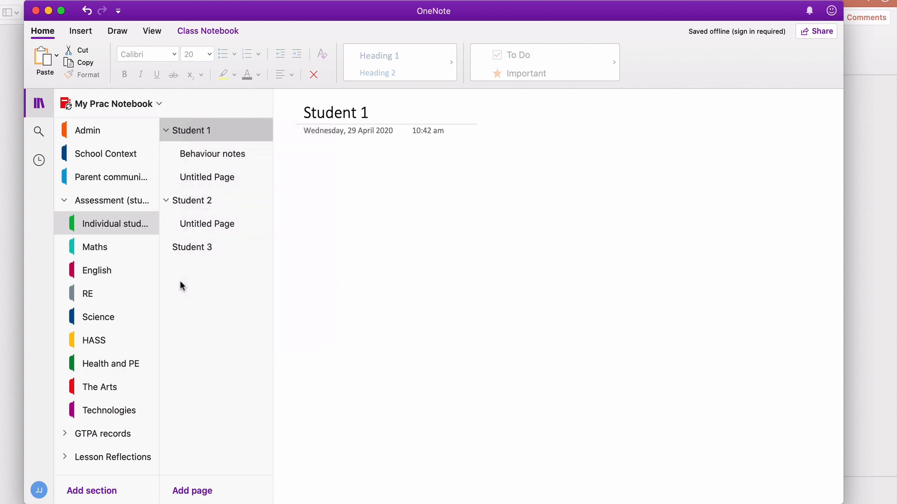
Collapse the Student 1 subpages, select the Student 2 page and collapse the Assessment (students) group.
left_click(166, 130)
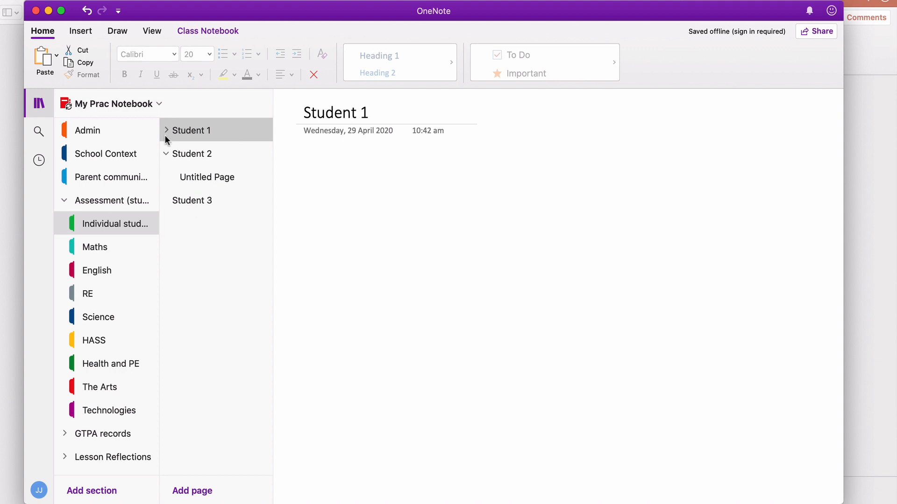
left_click(164, 151)
left_click(63, 201)
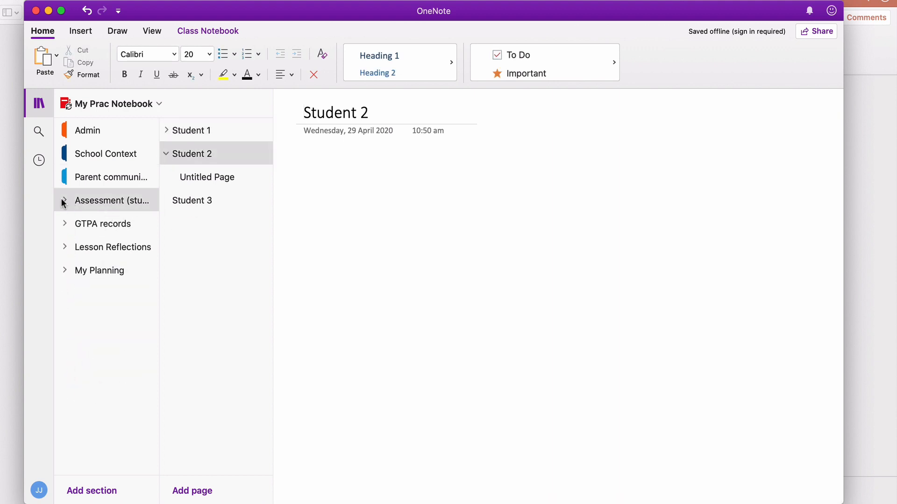
Add a new section and move it out of the Assessment (students) group to the top level of My Prac Notebook.
left_click(72, 487)
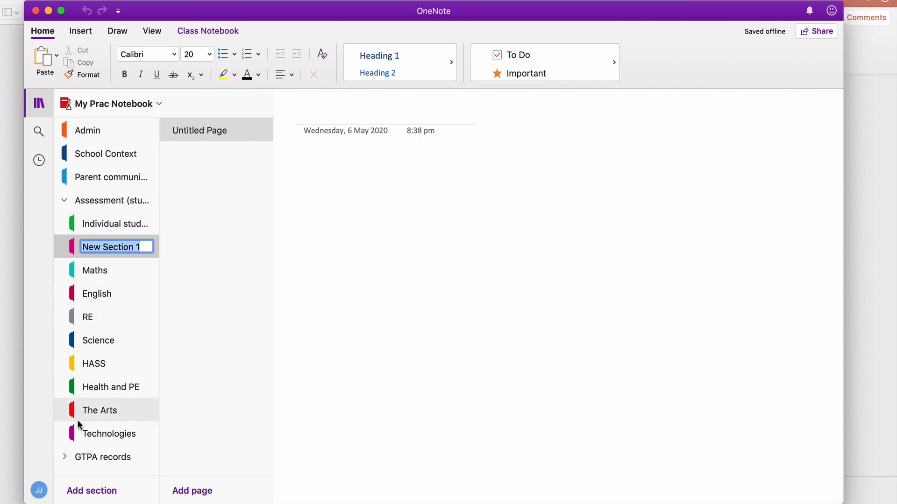
right_click(77, 248)
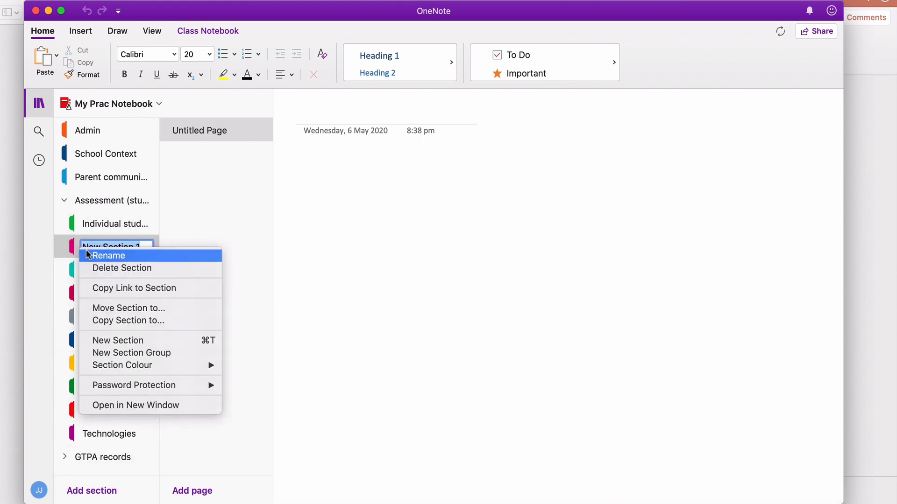
left_click(108, 308)
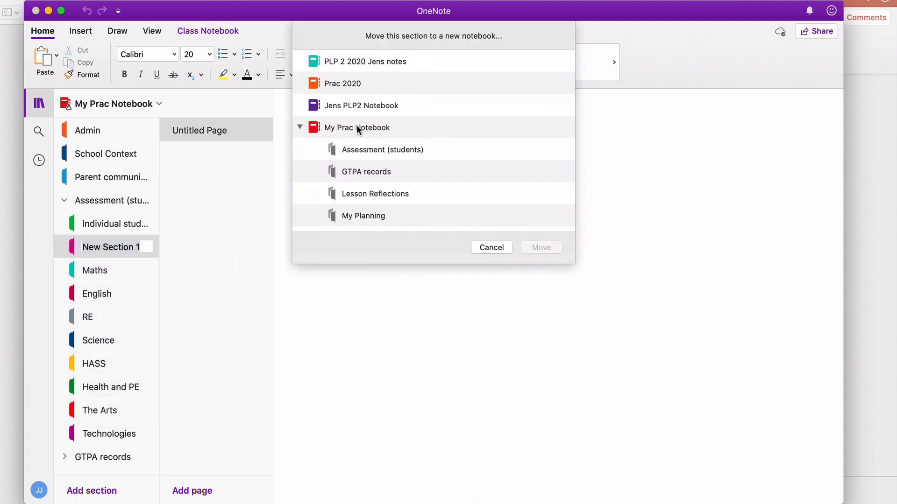
left_click(357, 127)
left_click(540, 247)
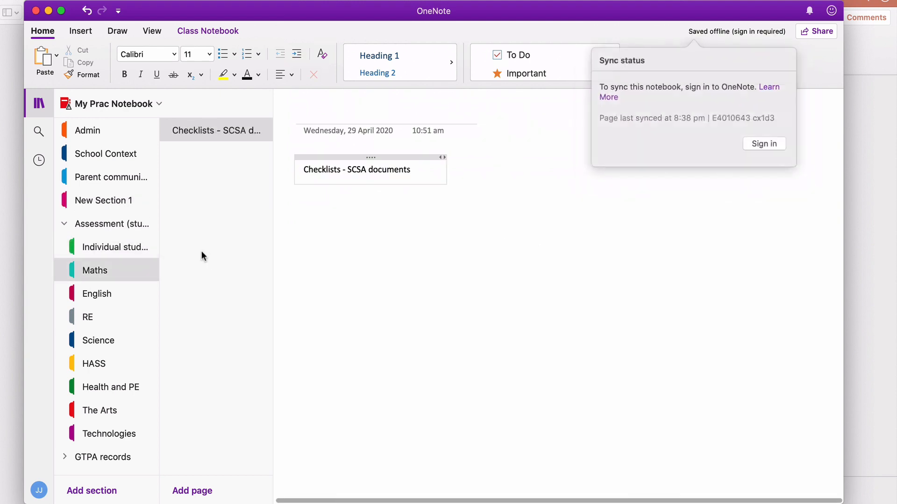
Open the newly moved section and rename it as Private notes.
left_click(105, 203)
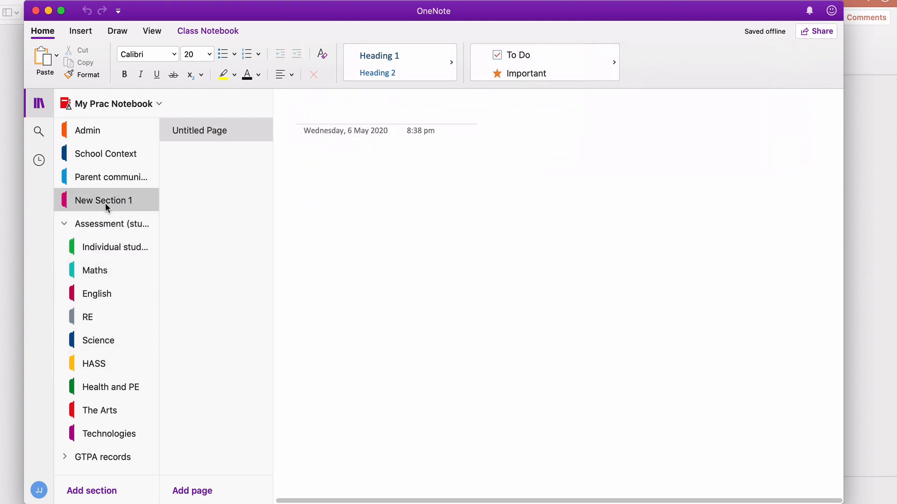
right_click(105, 202)
left_click(122, 209)
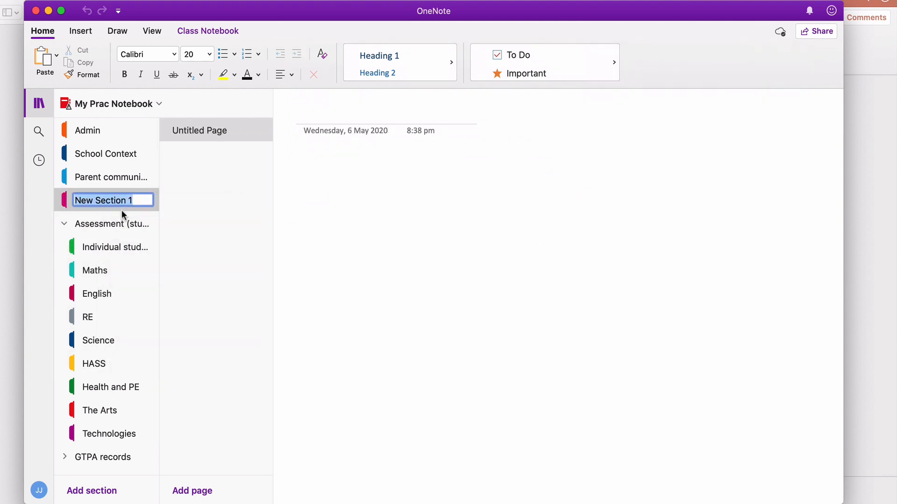
type("Priv")
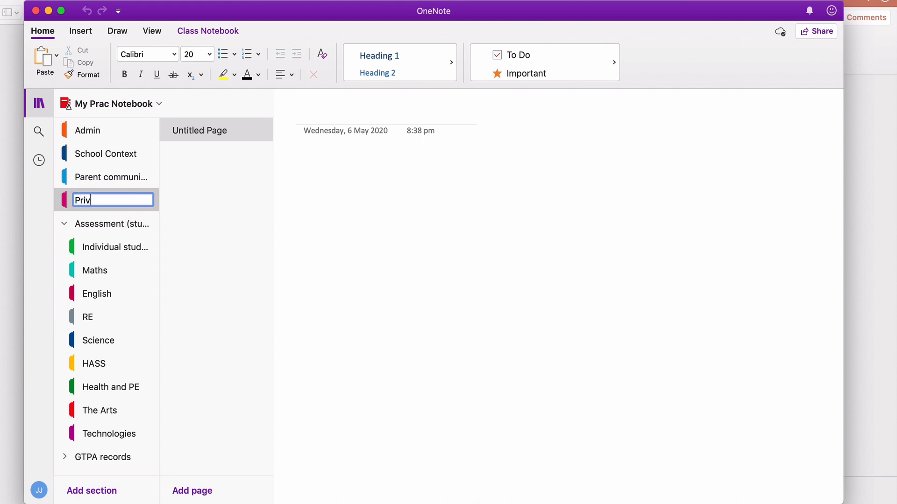
type("ate notes")
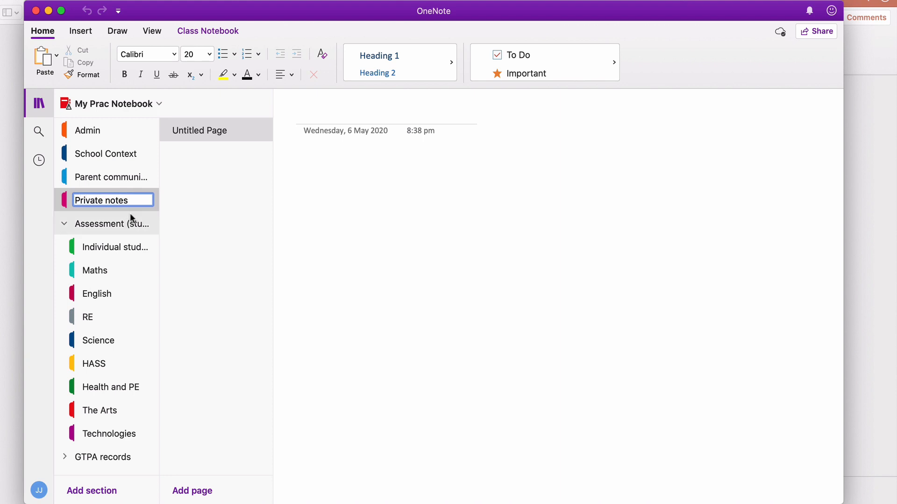
key("Return")
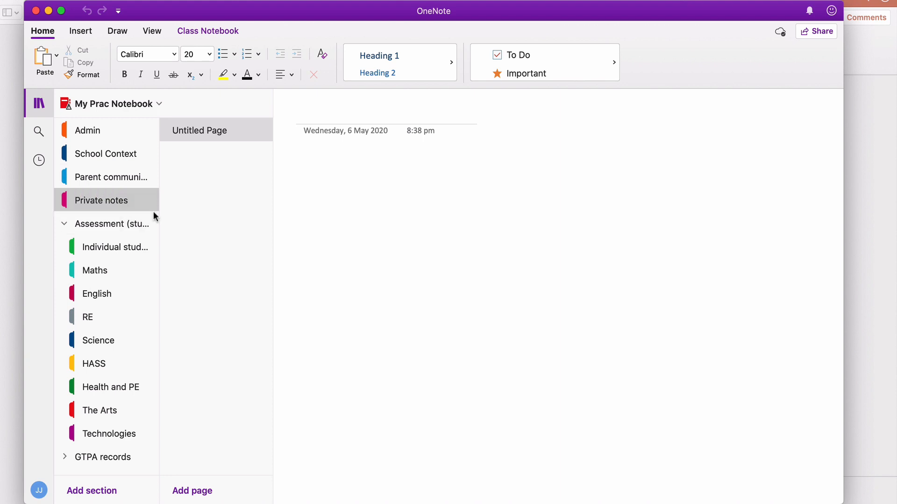
Look over the password protection options for the Private notes section, and collapse the Assessment (students) group.
right_click(79, 201)
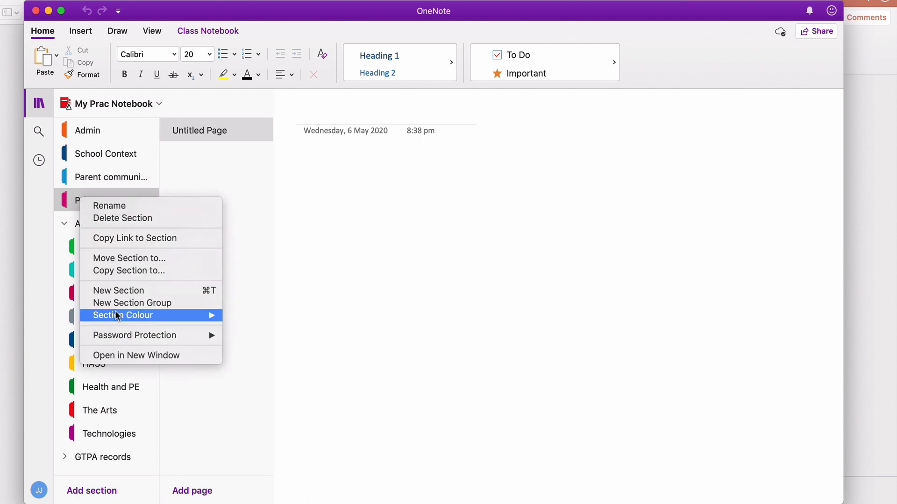
mouse_move(218, 340)
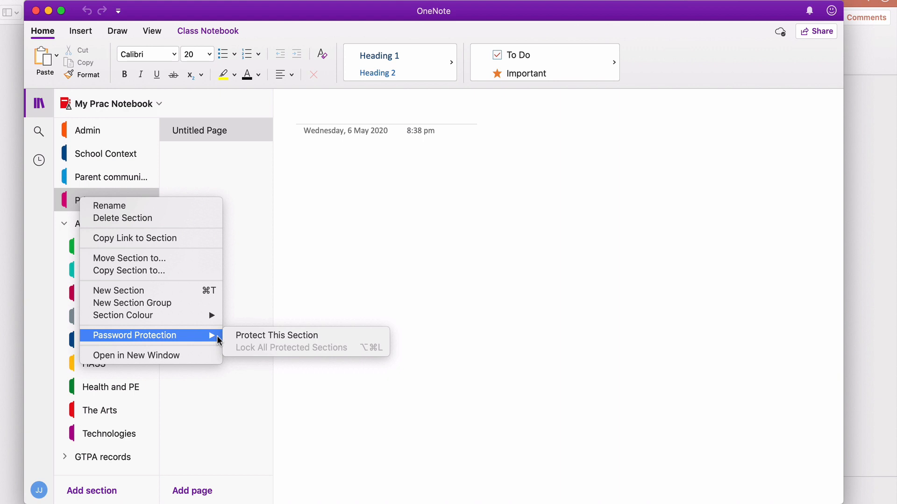
left_click(249, 189)
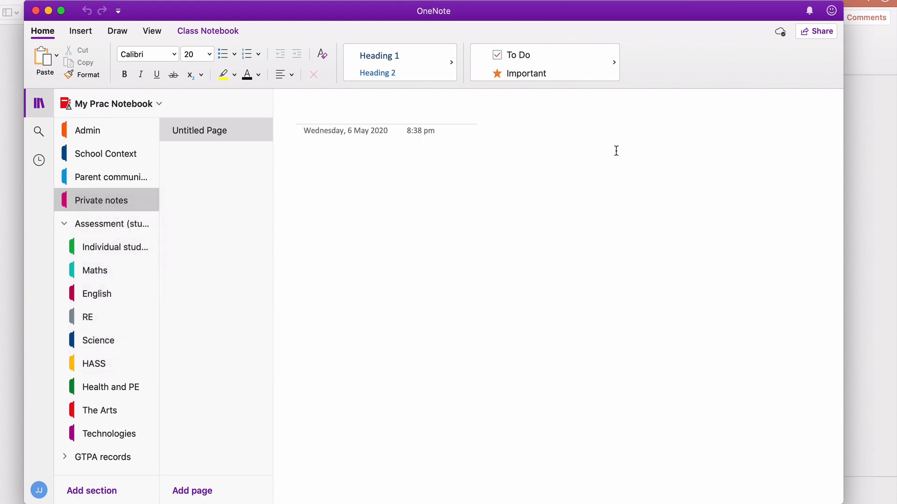
left_click(63, 225)
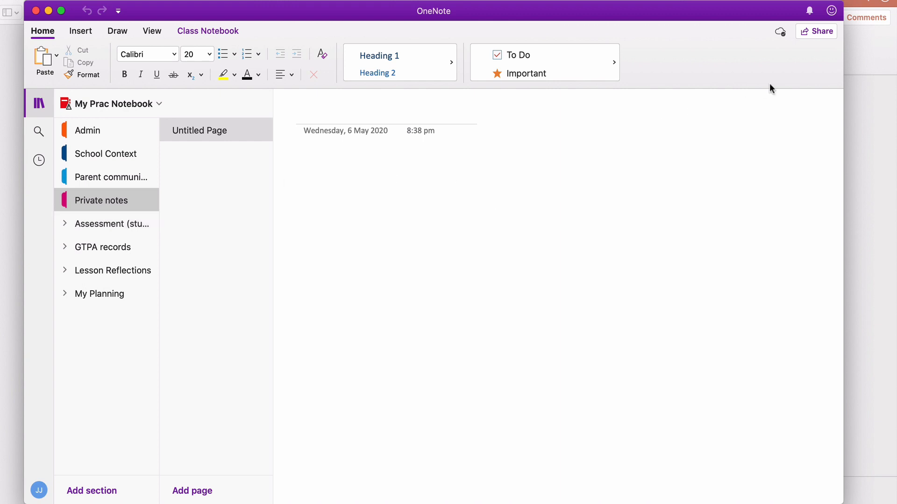
Disallow editing for anyone with the My Prac Notebook sharing link, apply the setting and copy the view-only link.
left_click(818, 30)
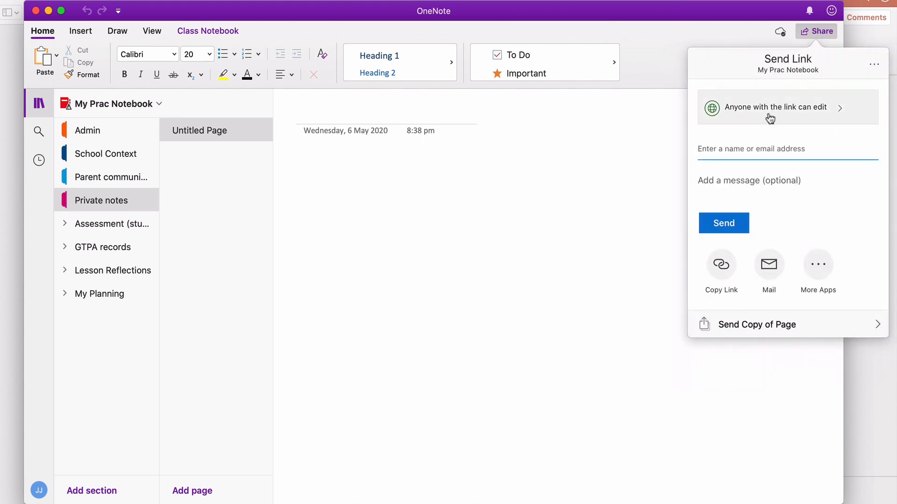
left_click(810, 117)
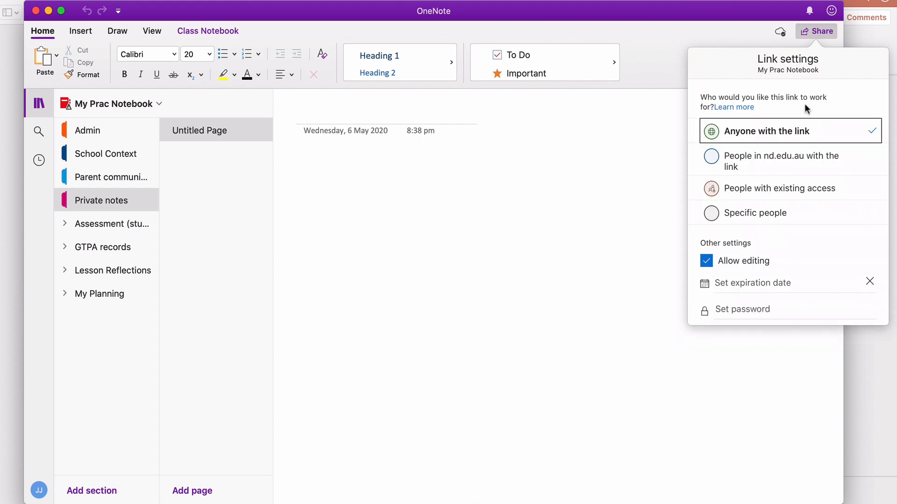
left_click(708, 262)
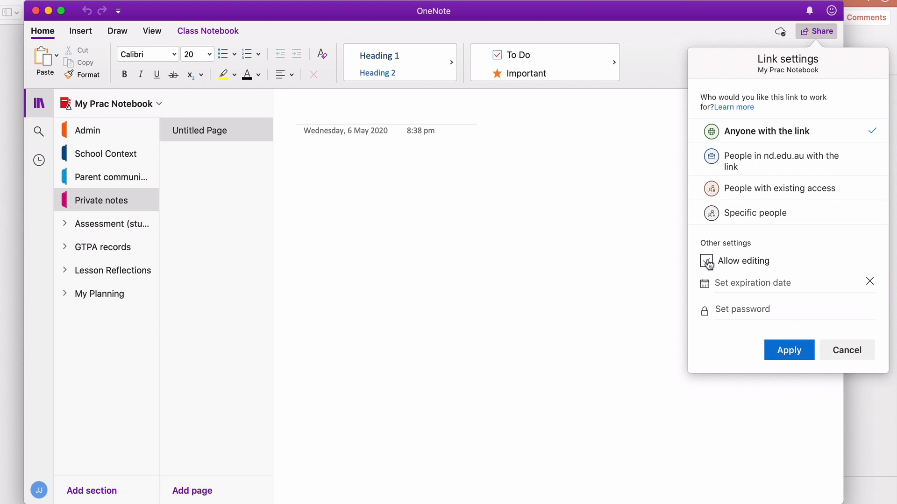
left_click(796, 355)
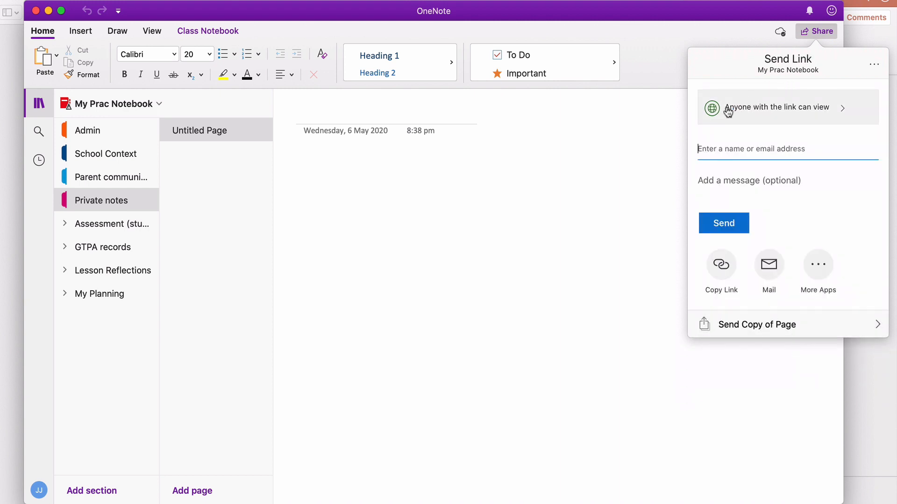
left_click(721, 266)
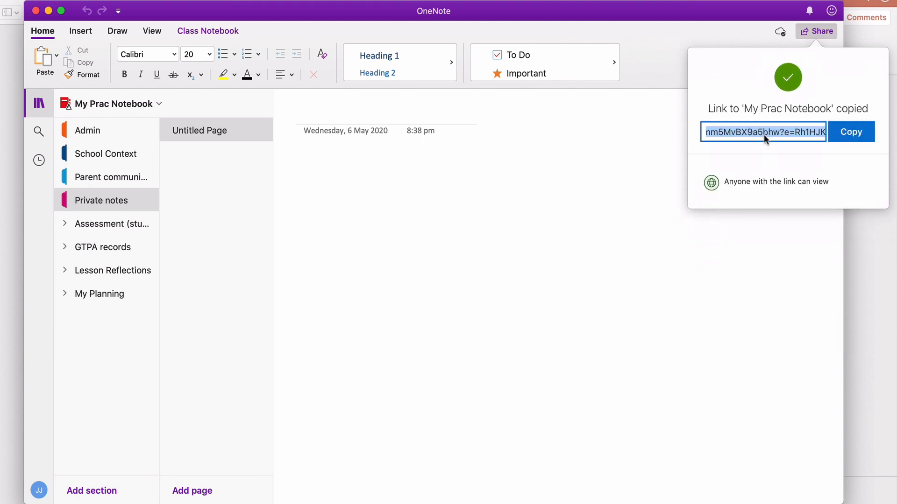